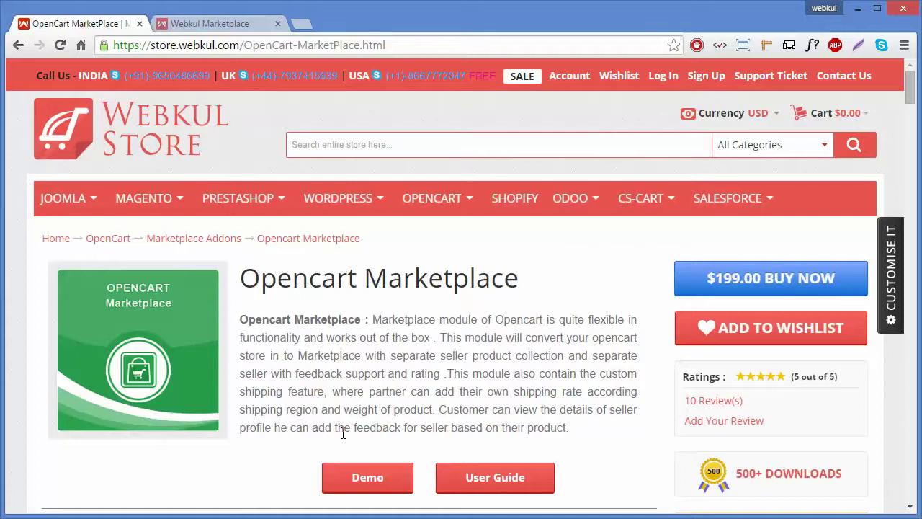
Step: Open the Opencart Marketplace admin demo and log in with the demo username and the account password
click(367, 479)
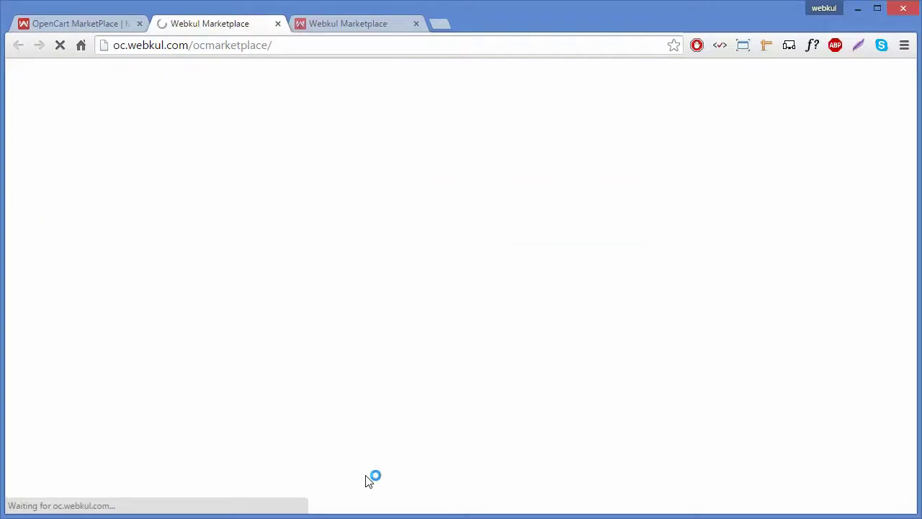
click(522, 387)
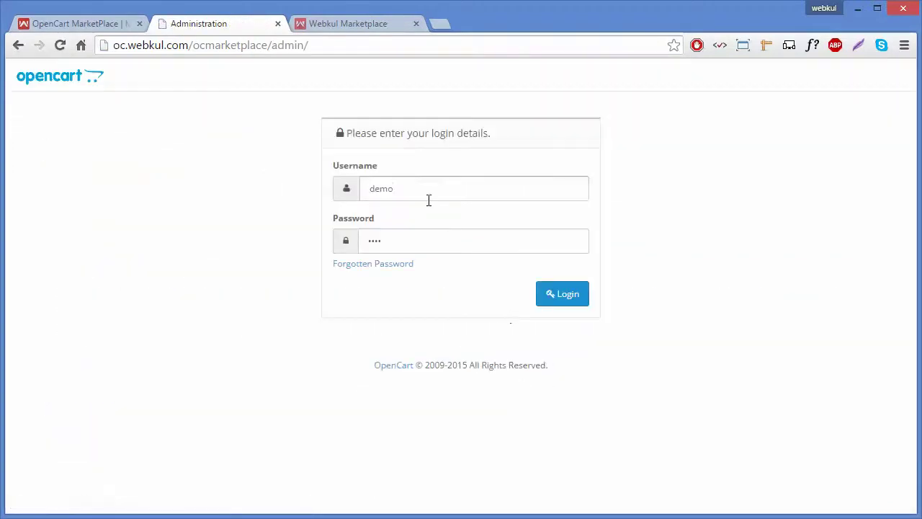
click(427, 191)
key(BackSpace)
key(BackSpace)
key(BackSpace)
key(BackSpace)
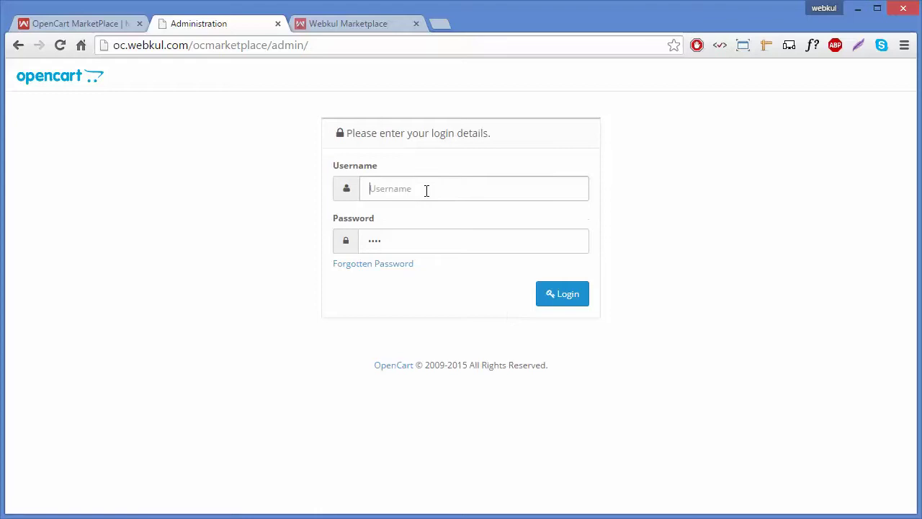
text(demo)
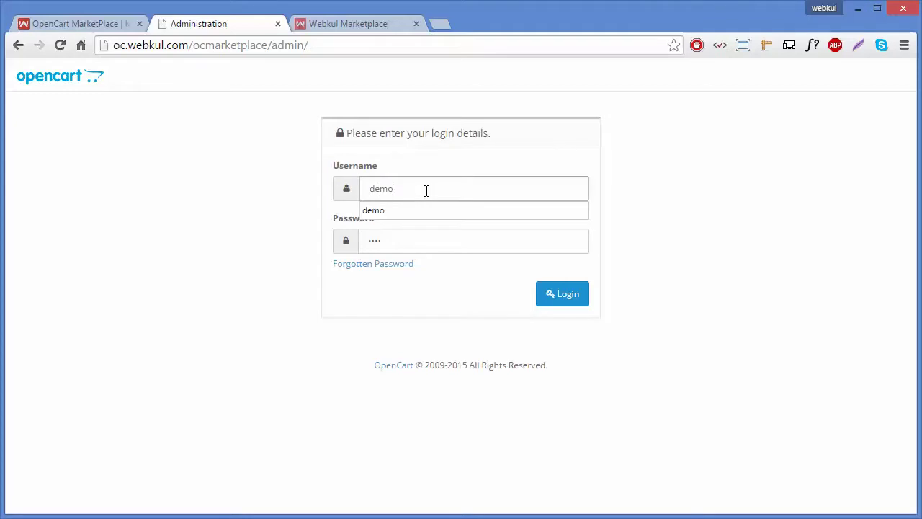
click(411, 242)
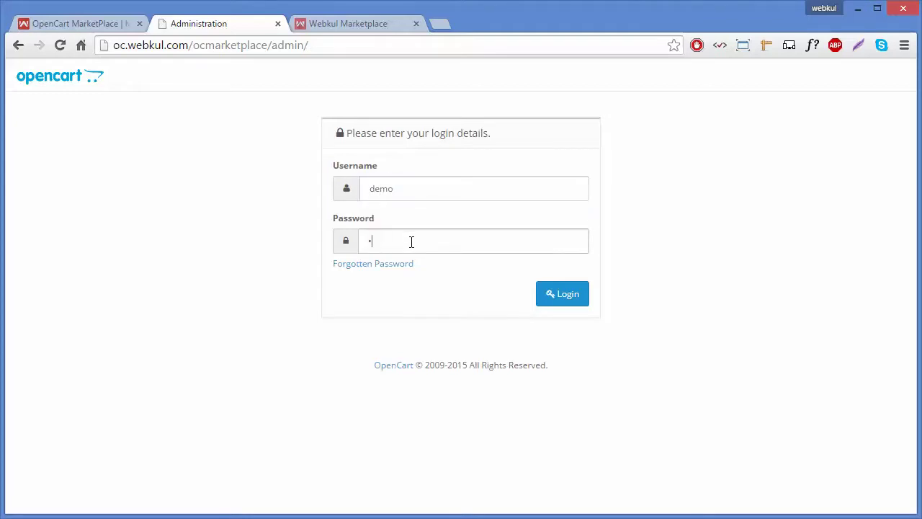
key(BackSpace)
text(demo)
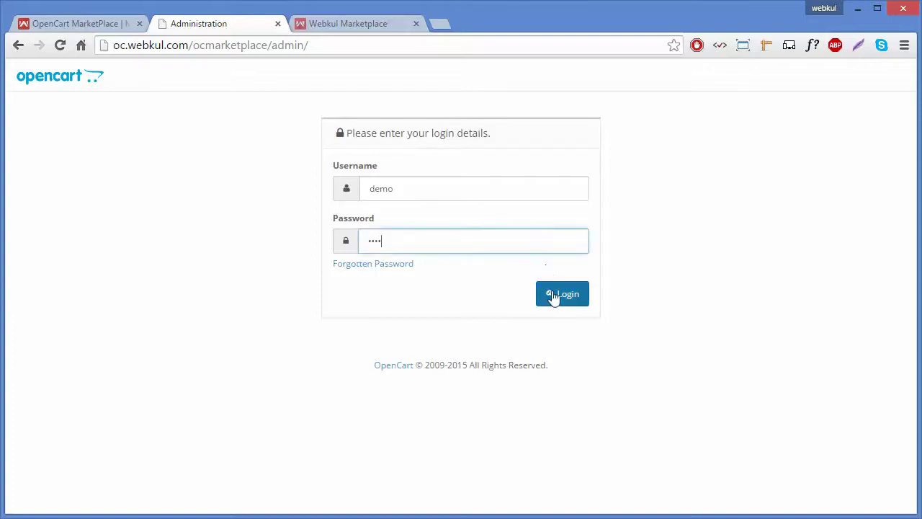
click(554, 298)
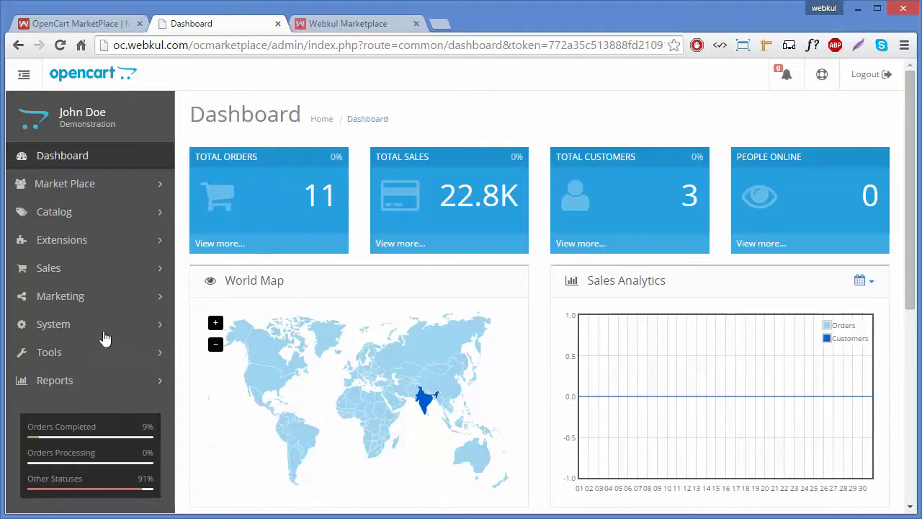
Step: Open the Market Place module for editing from the module list and display its Catalog Module configuration account settings
click(119, 251)
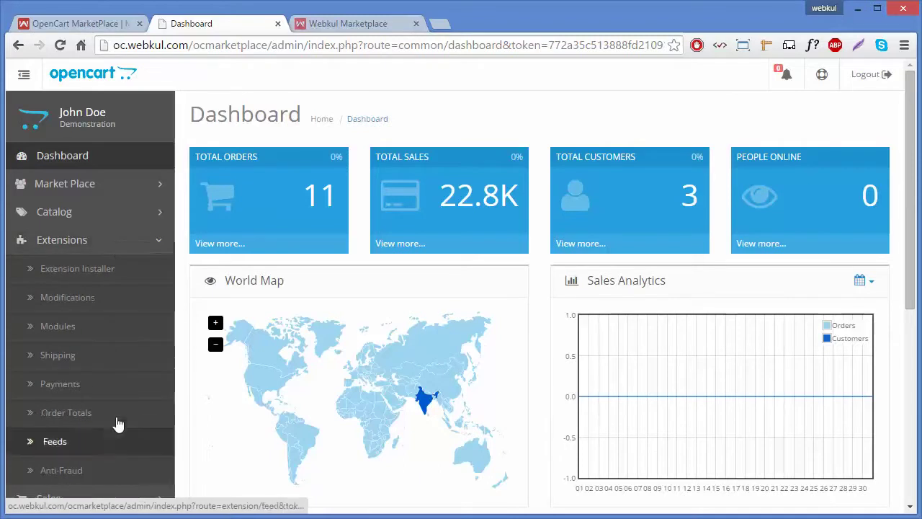
click(112, 326)
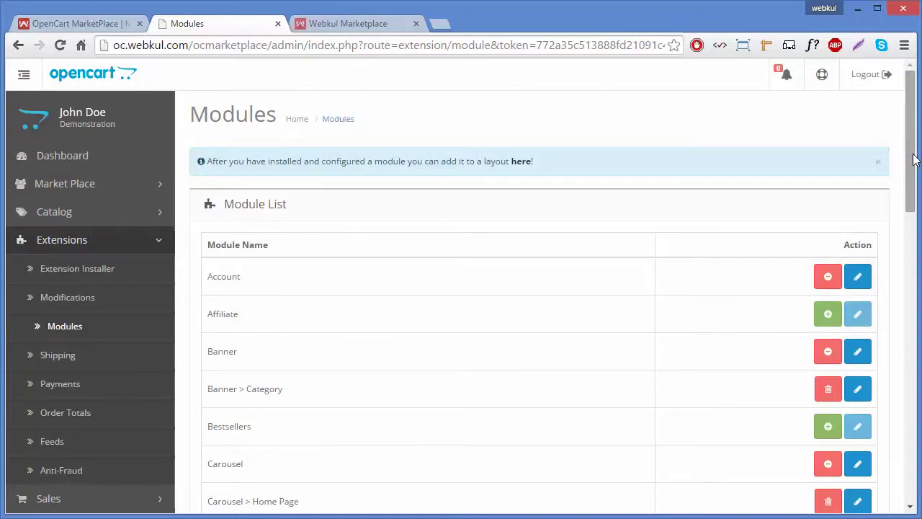
drag(914, 160, 899, 412)
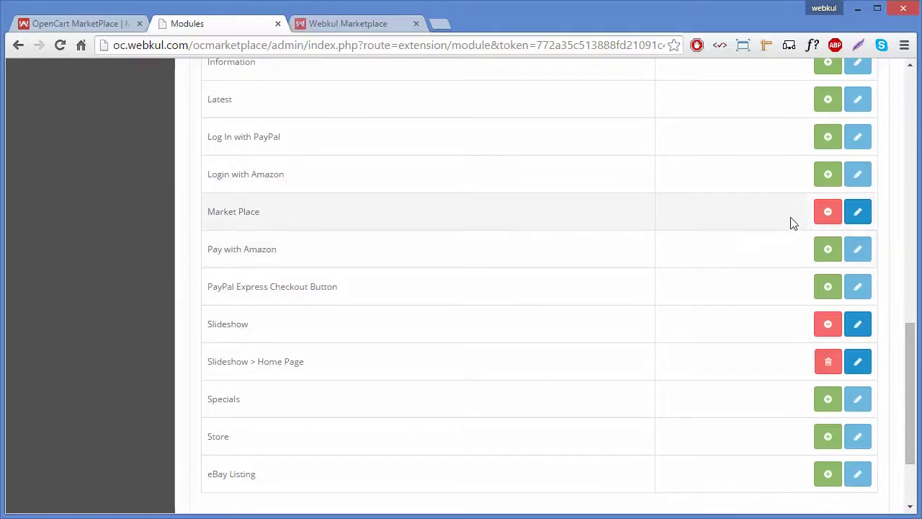
click(856, 214)
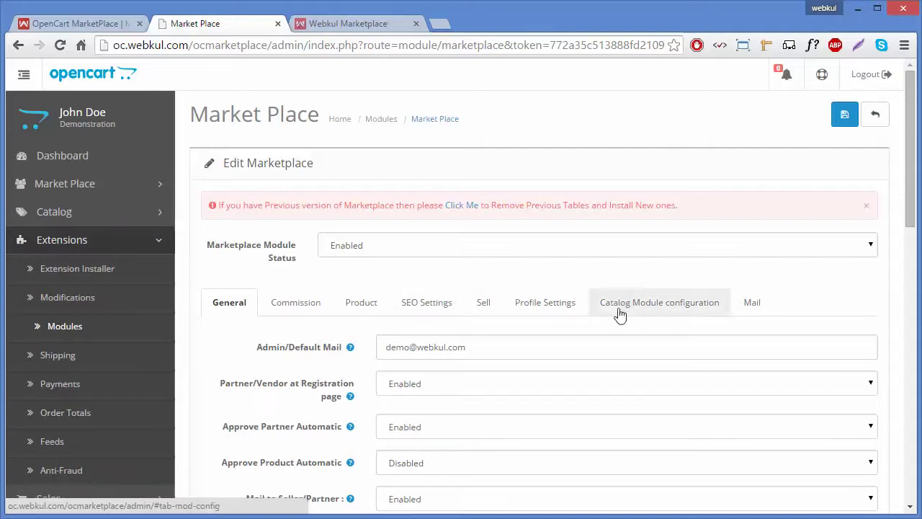
click(663, 306)
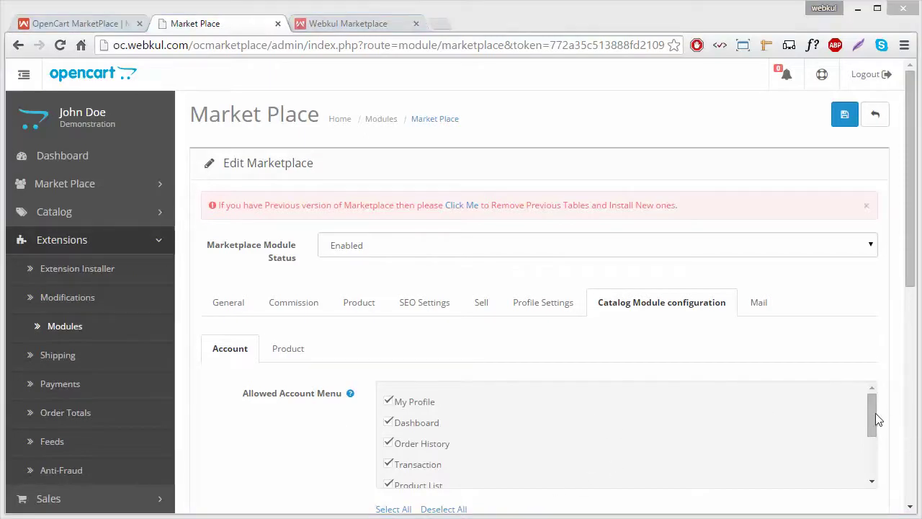
mouse_move(875, 412)
mouse_down()
mouse_move(873, 463)
mouse_move(874, 412)
mouse_up()
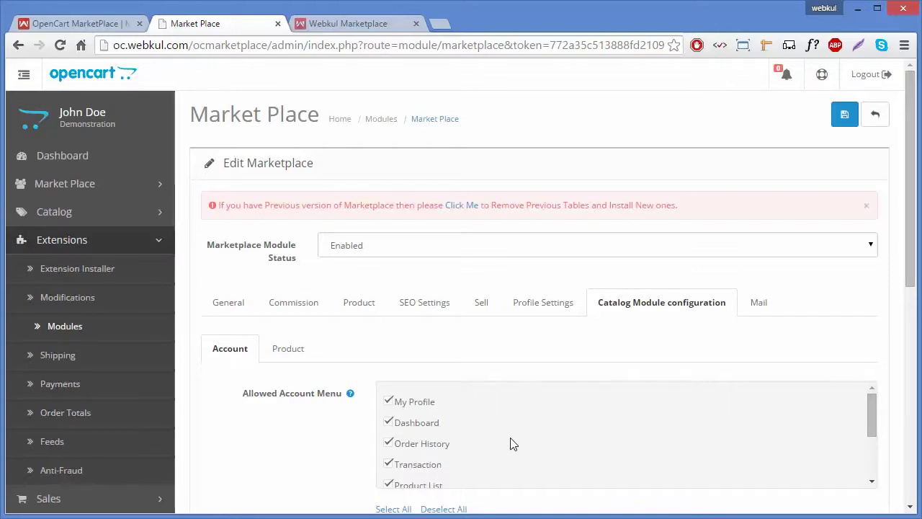
Step: Open the vendor demo account in the Webkul Marketplace storefront and examine the seller menu entries
click(383, 23)
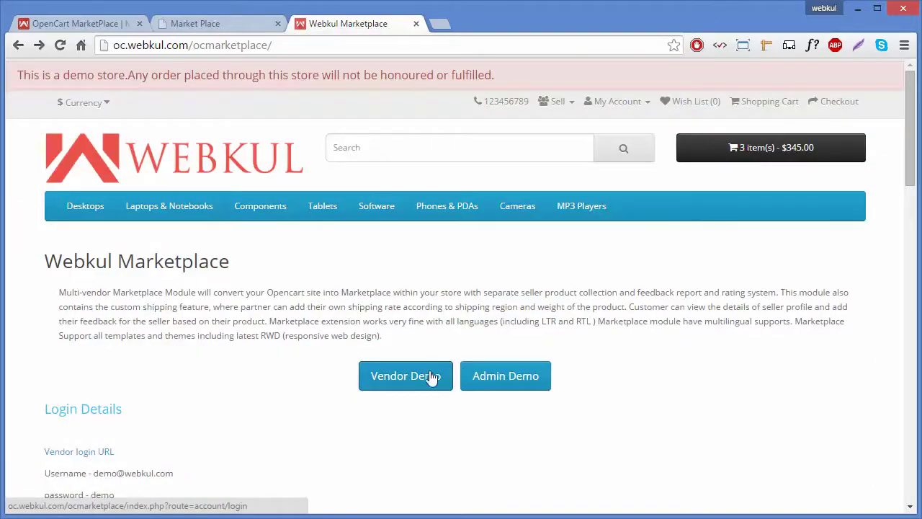
click(431, 376)
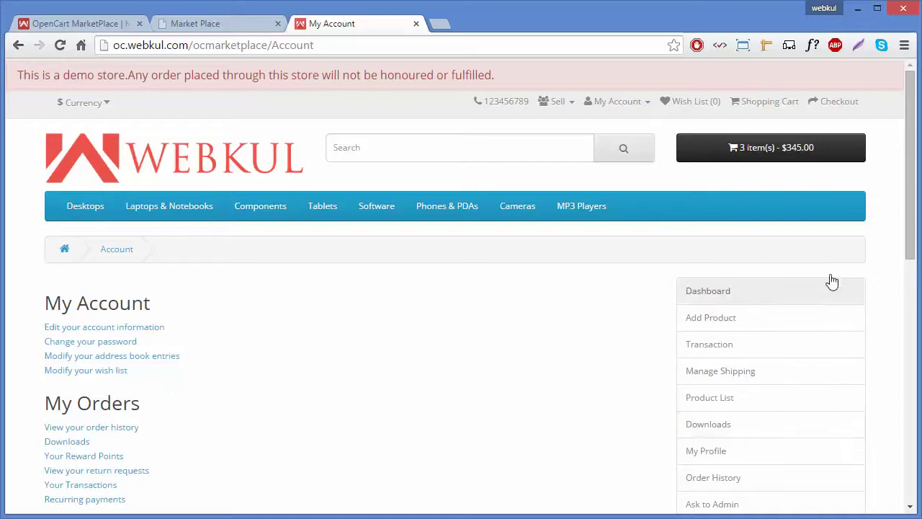
mouse_move(910, 216)
mouse_down()
mouse_move(912, 243)
mouse_move(911, 211)
mouse_up()
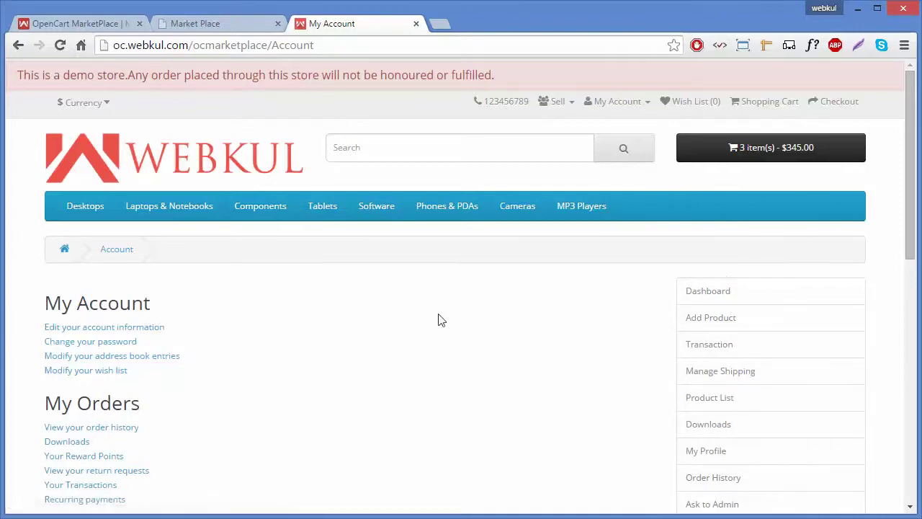
Step: Disallow Add Product, Downloads and Manage Shipping in the module's Allowed Account Menu and save the module
click(242, 27)
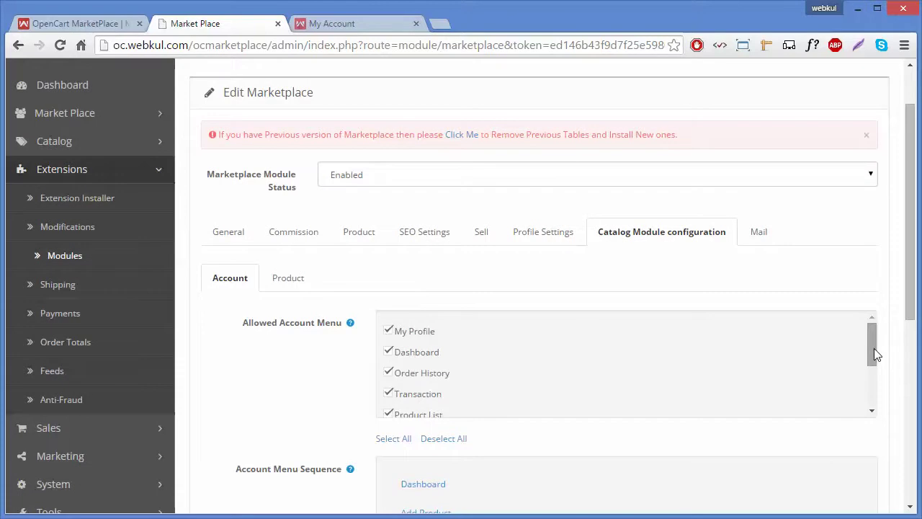
drag(874, 348, 857, 409)
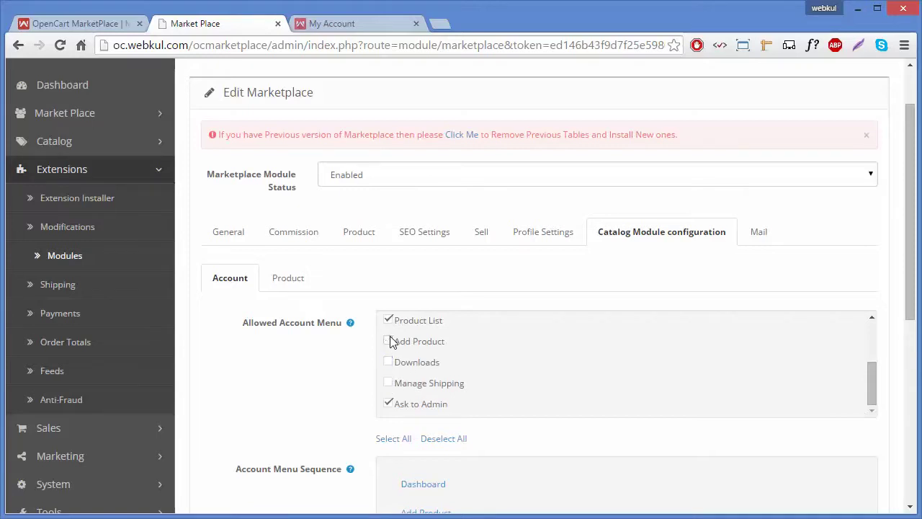
click(390, 341)
mouse_move(870, 387)
mouse_down()
mouse_move(873, 333)
mouse_move(875, 392)
mouse_up()
drag(875, 392, 873, 344)
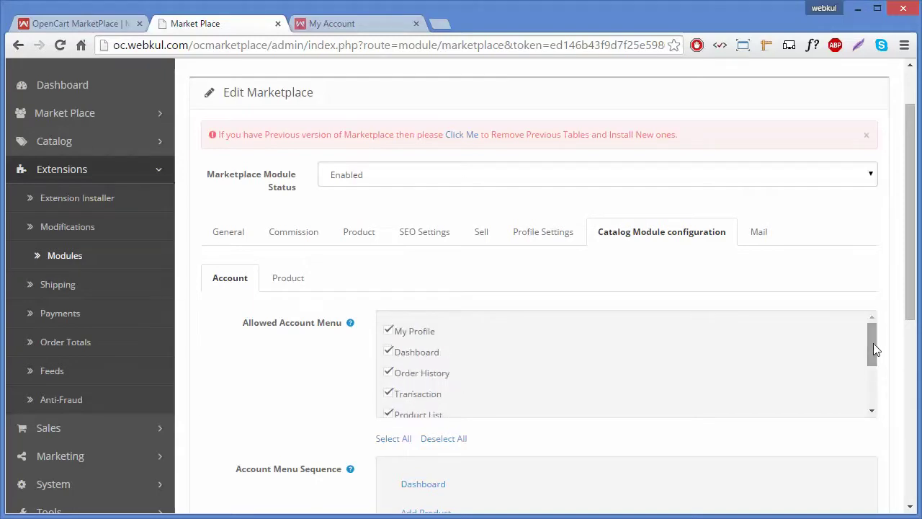
scroll(909, 281, up, 1)
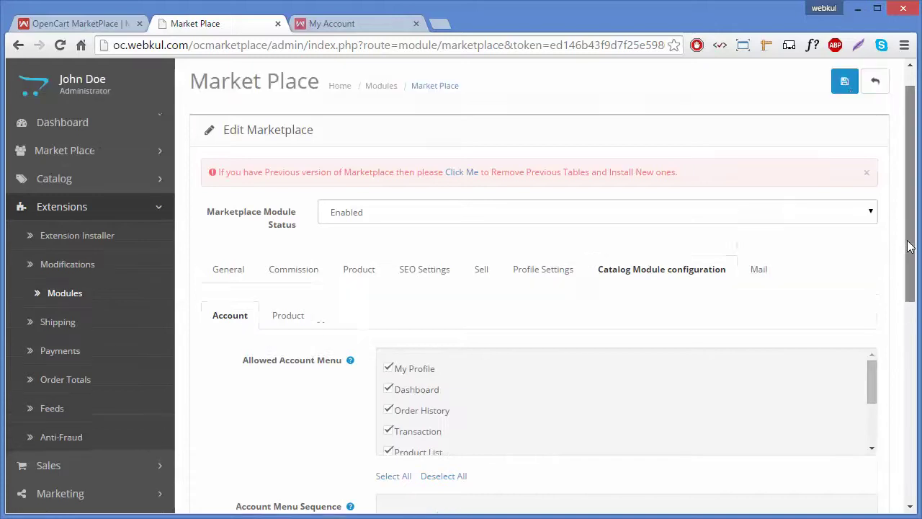
click(846, 115)
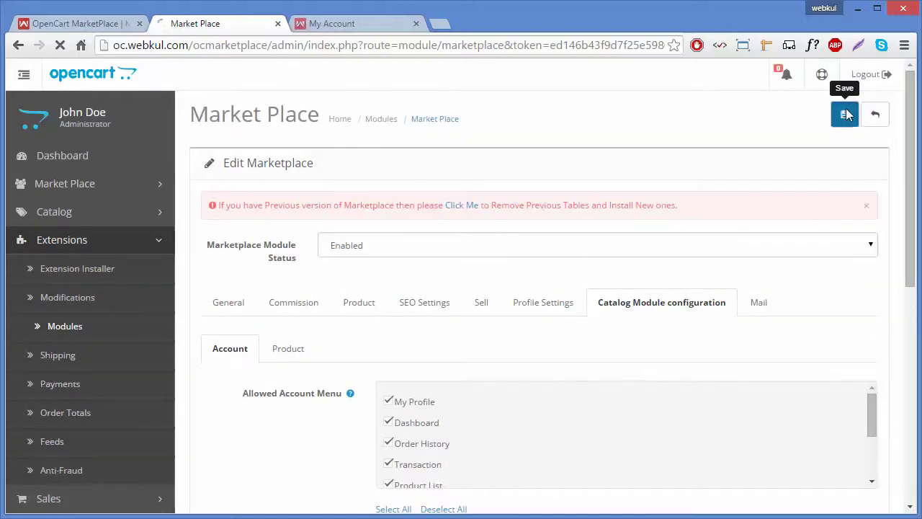
Step: Reload the storefront's My Account page and check which entries the seller menu offers
click(353, 23)
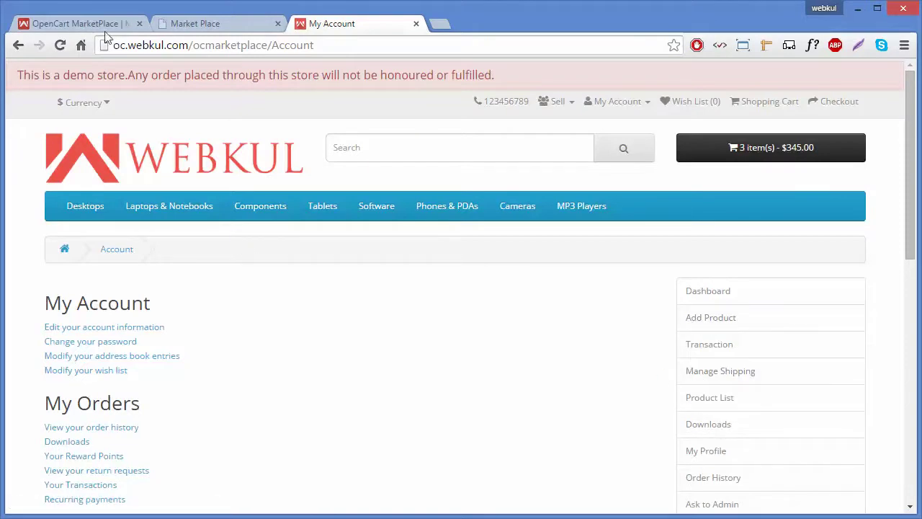
click(60, 45)
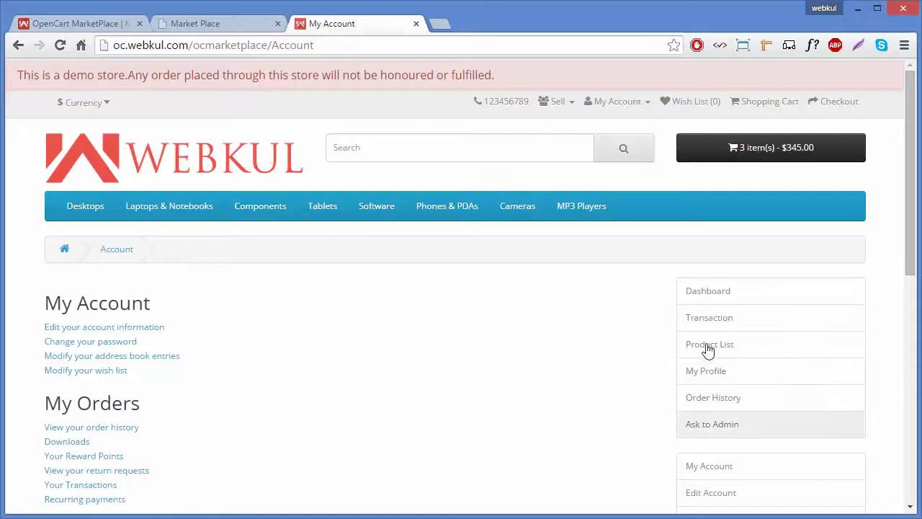
Step: Allow Add Product and Downloads again, reorder the Account Menu Sequence with Downloads after My Profile and Dashboard last, and save the module
click(239, 21)
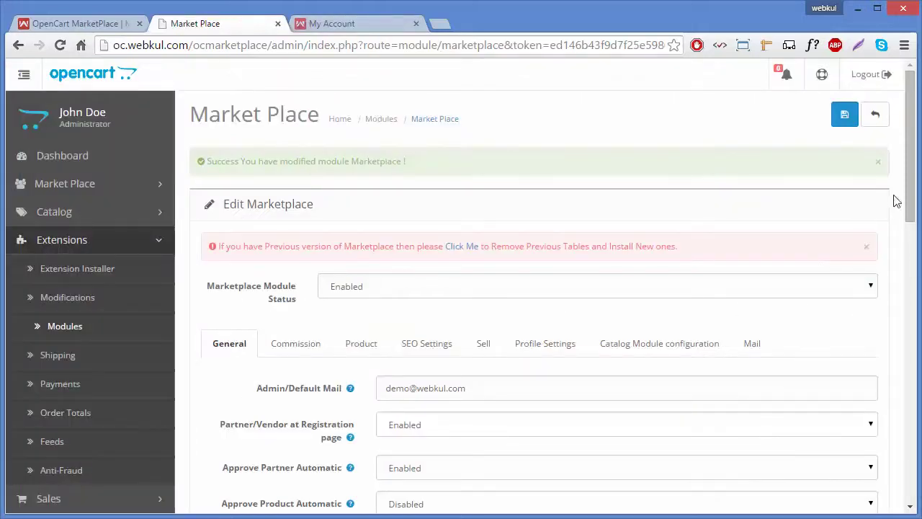
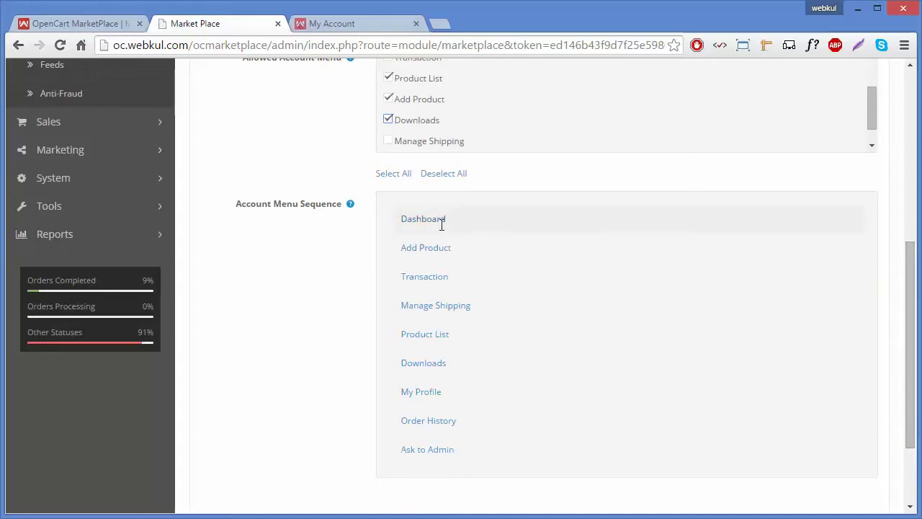
drag(443, 248, 454, 400)
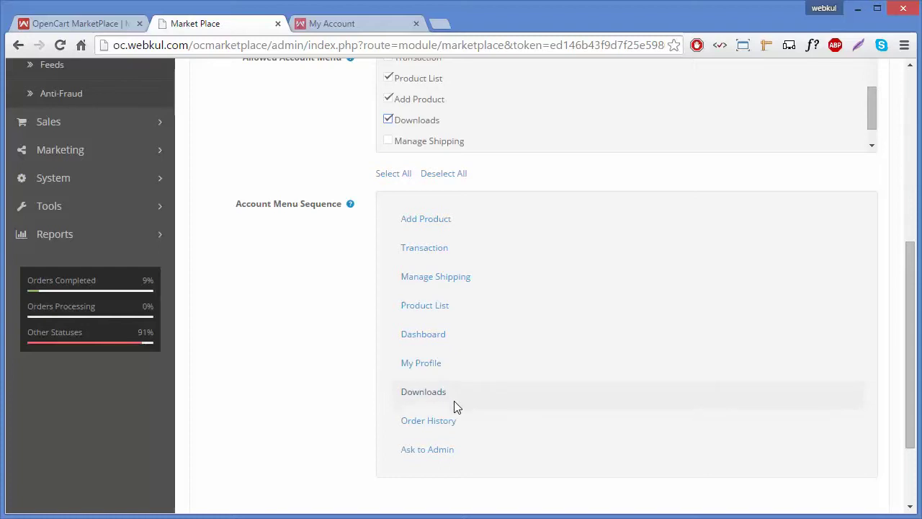
drag(449, 333, 453, 441)
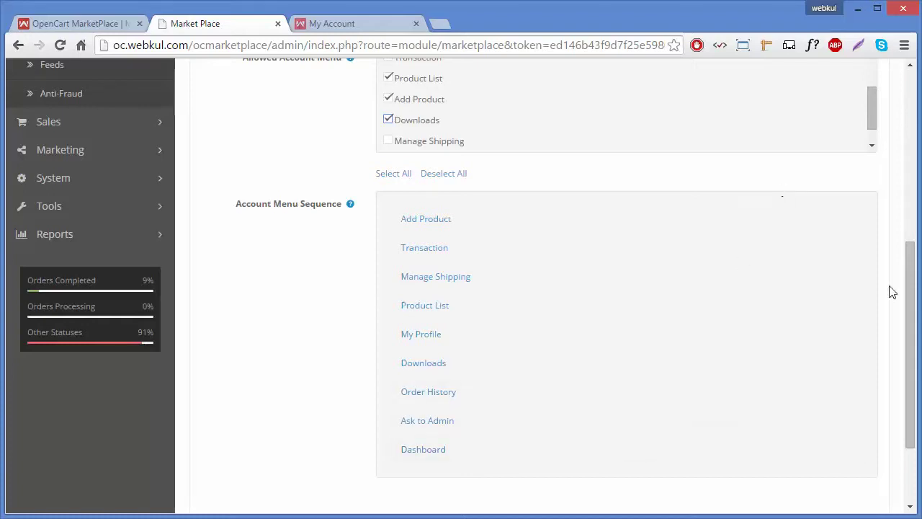
drag(912, 288, 912, 68)
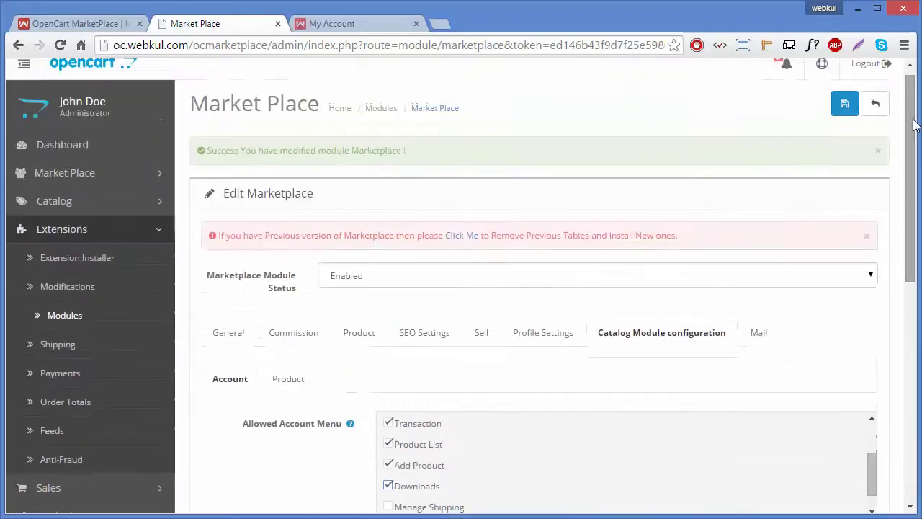
click(843, 114)
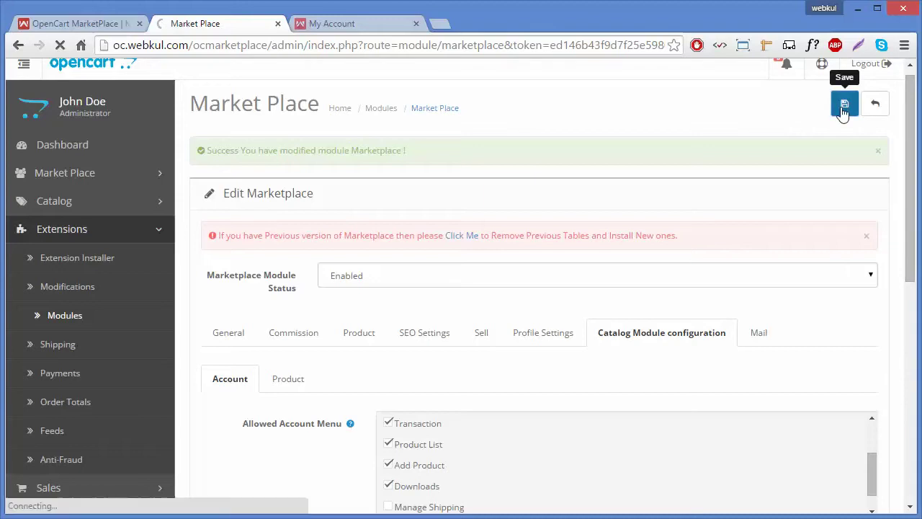
Step: Refresh the vendor's My Account page and check the order of the seller menu entries
click(342, 21)
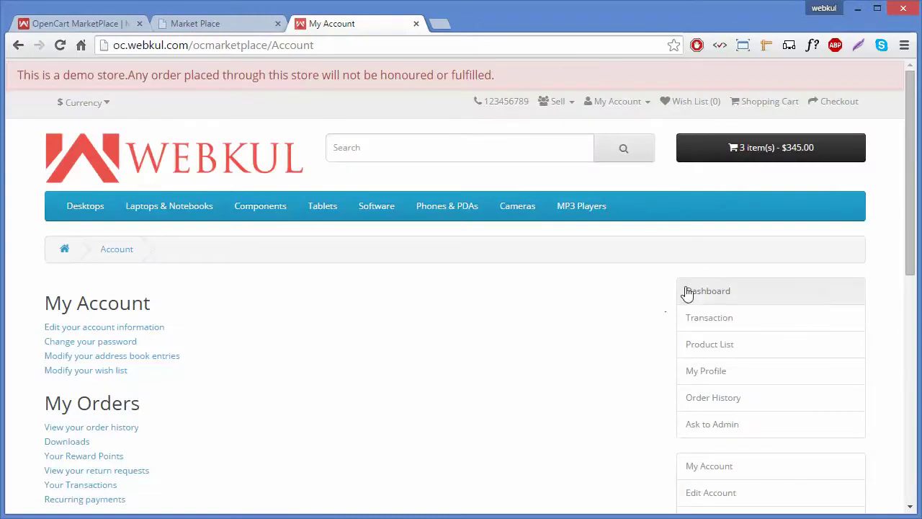
click(60, 46)
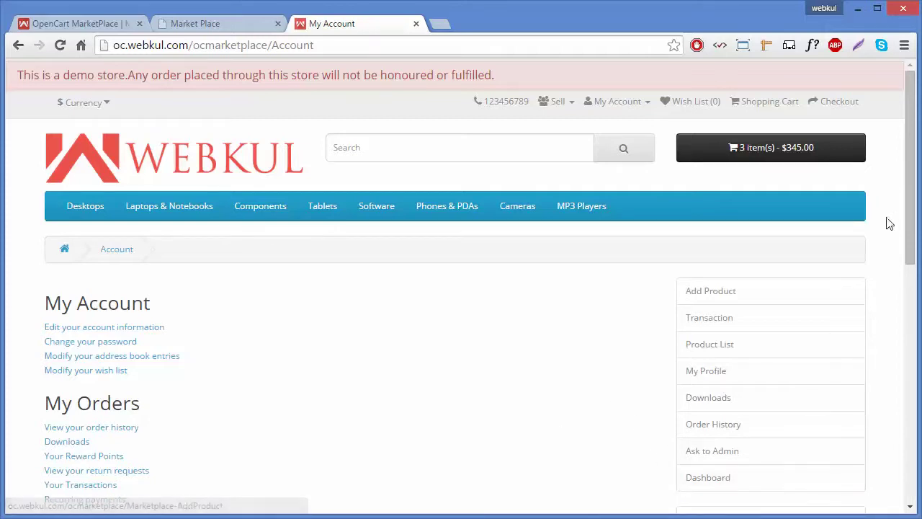
mouse_move(911, 228)
mouse_down()
mouse_move(912, 255)
mouse_move(913, 229)
mouse_up()
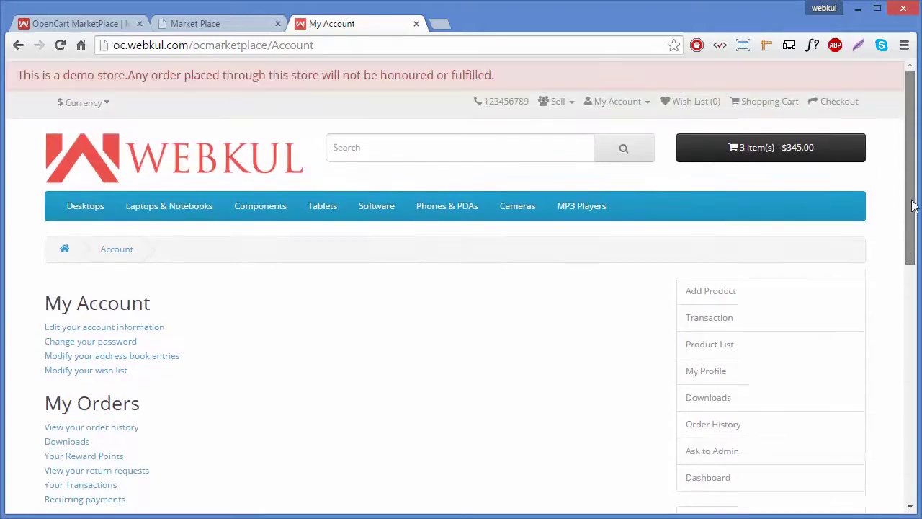
Step: In the Marketplace module's Catalog Module configuration, move Dashboard directly below Add Product in the Account Menu Sequence
click(242, 24)
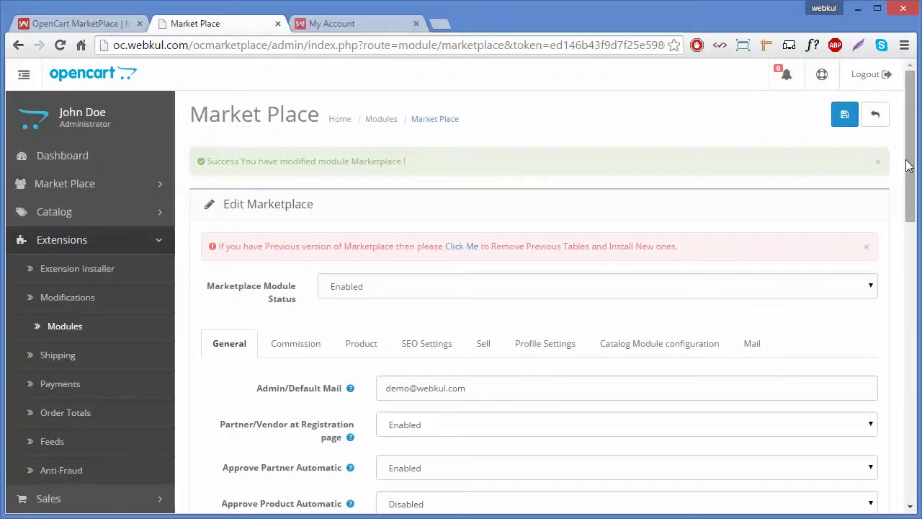
mouse_move(910, 164)
mouse_down()
mouse_move(908, 329)
mouse_move(902, 163)
mouse_up()
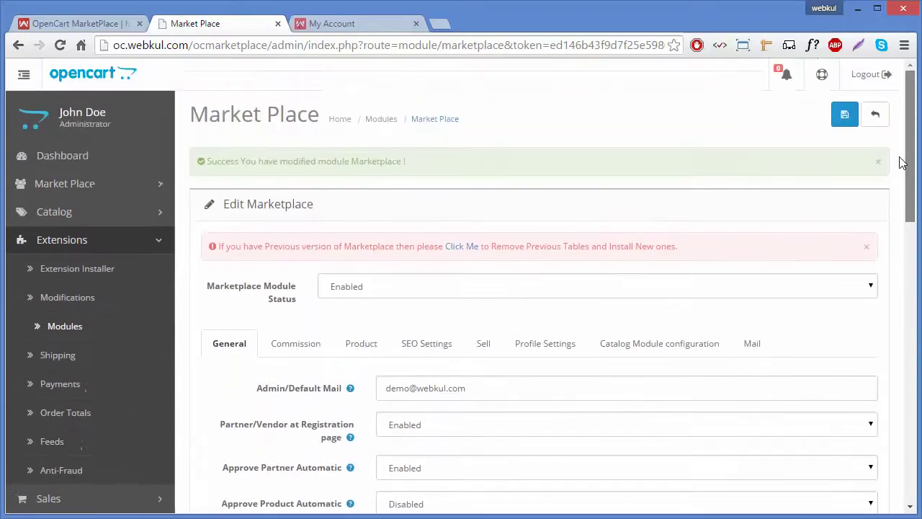
click(649, 344)
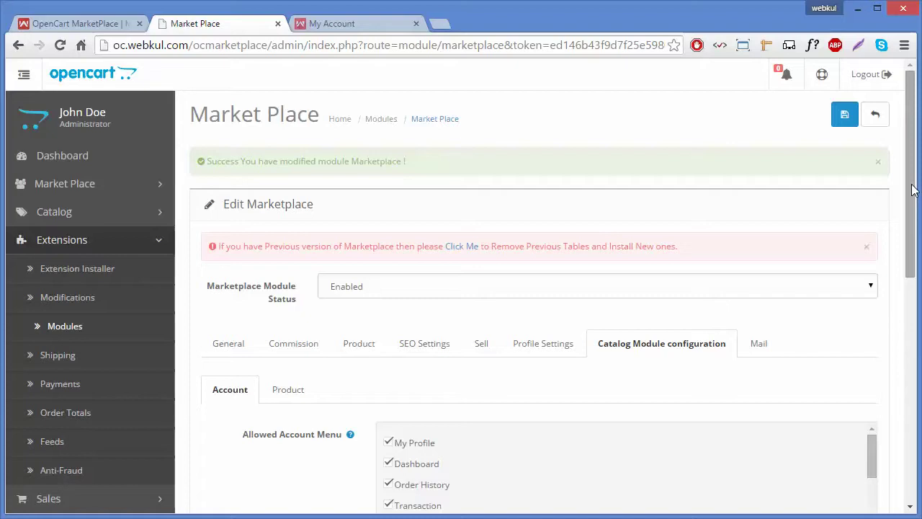
drag(913, 190, 915, 398)
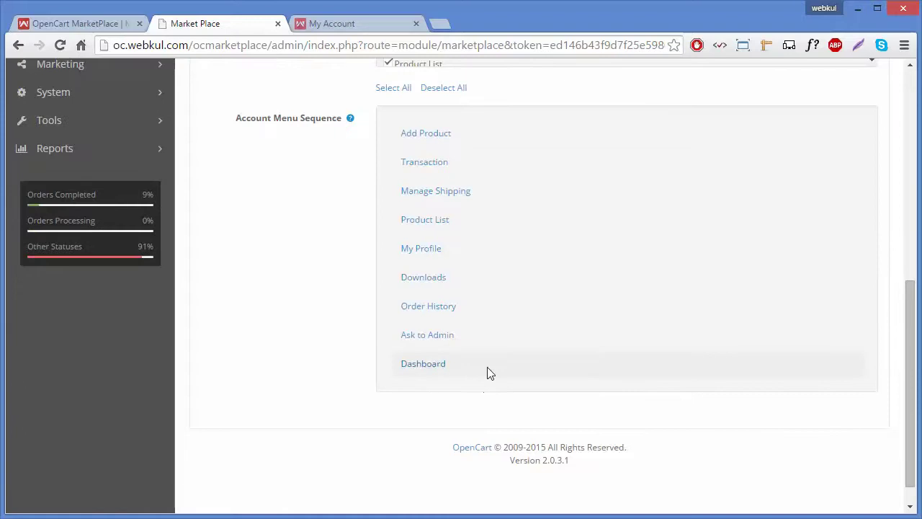
drag(487, 369, 479, 139)
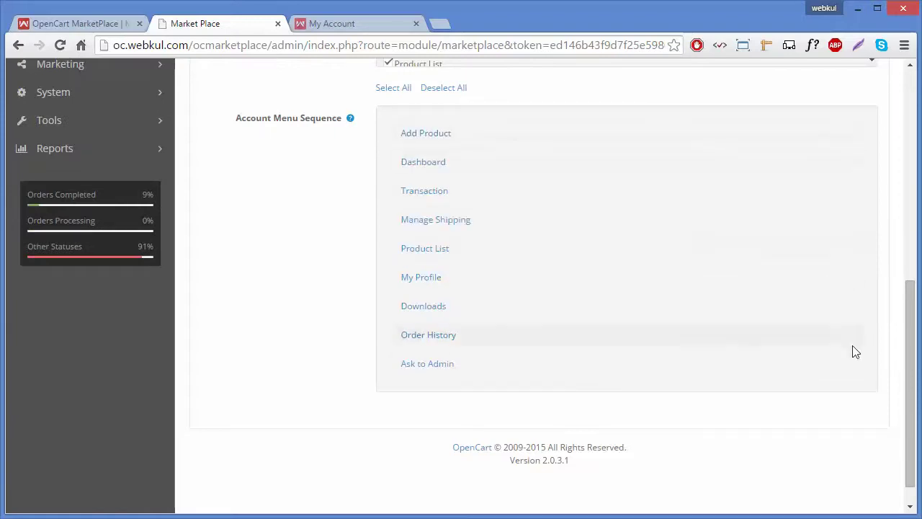
Step: Open the catalog configuration's product settings and examine the available Name Display options
drag(913, 365, 912, 184)
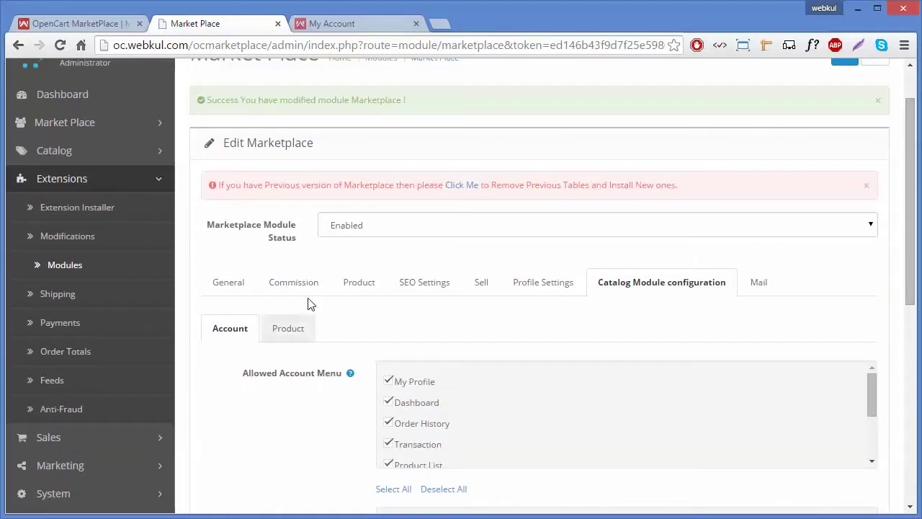
click(294, 326)
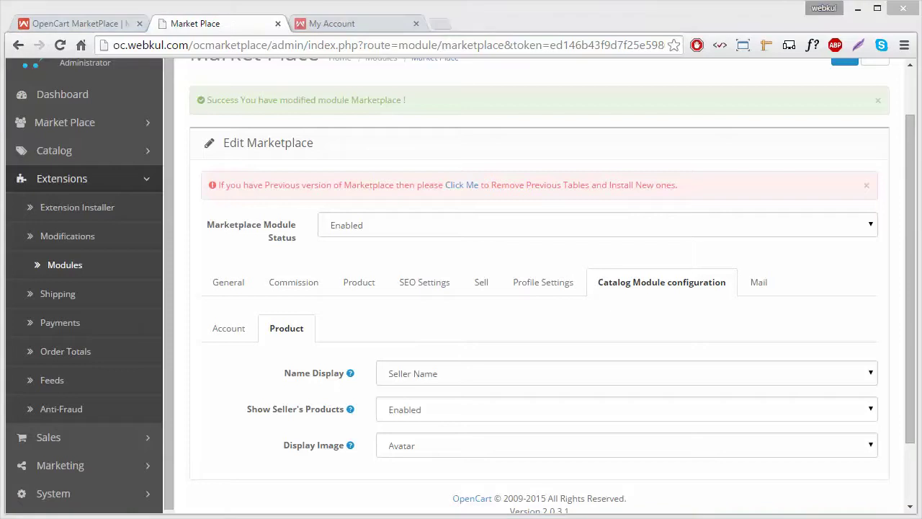
click(459, 376)
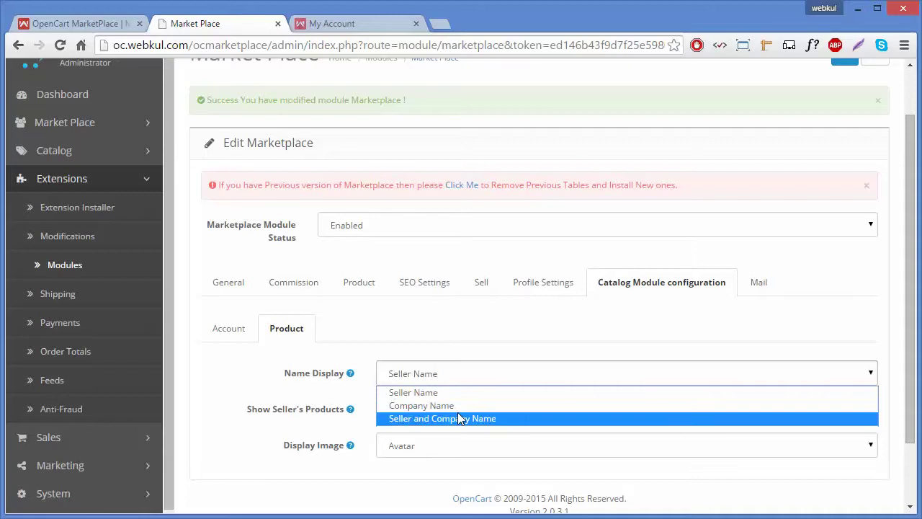
click(240, 374)
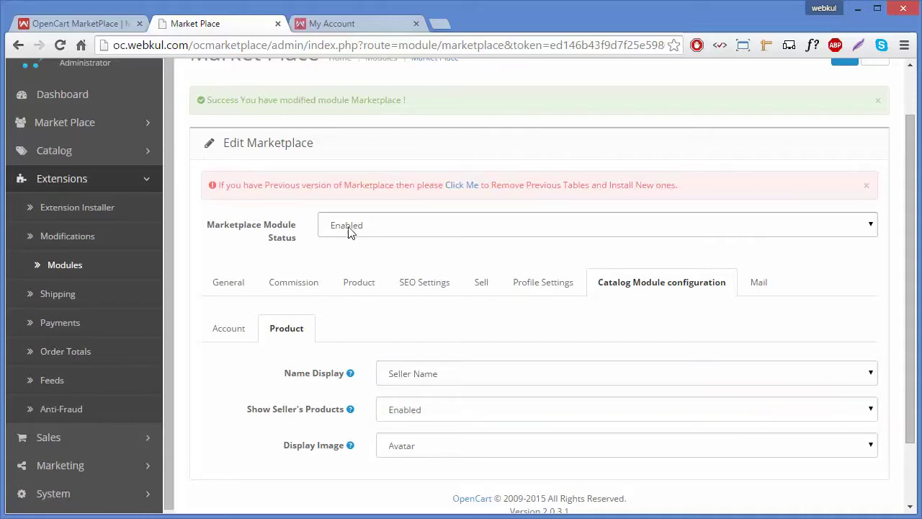
Step: Switch to the storefront and log out of the seller account
click(360, 24)
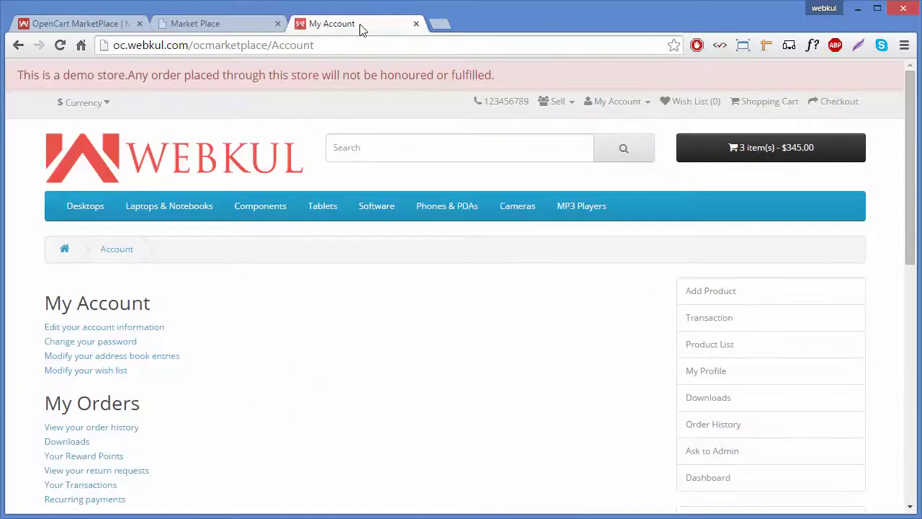
mouse_move(567, 204)
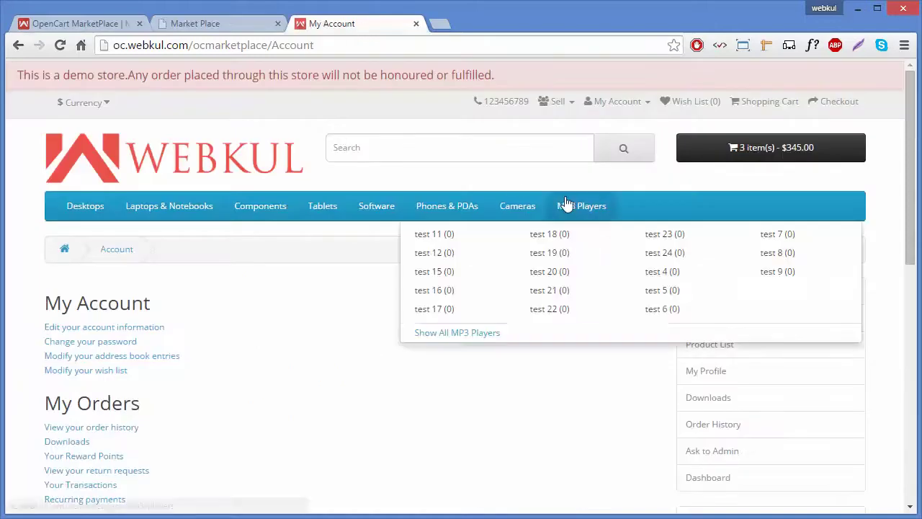
click(617, 105)
click(567, 201)
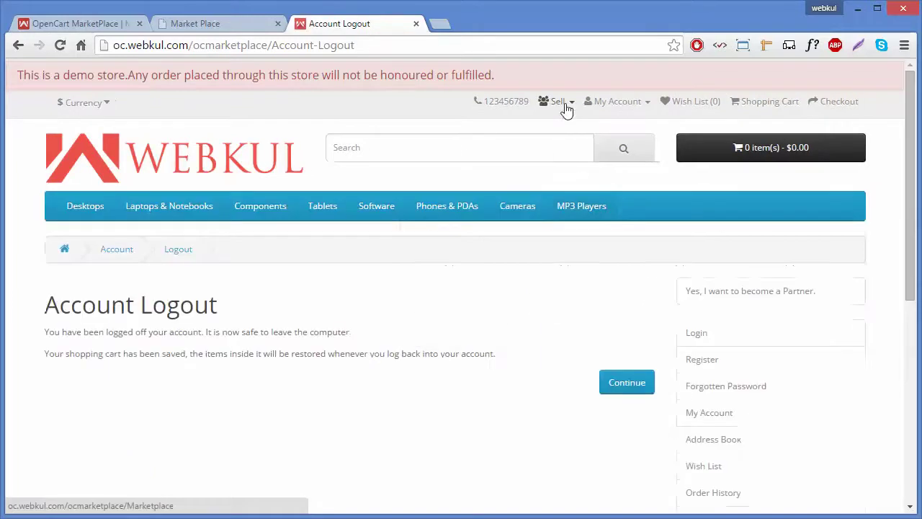
Step: Open the storefront's marketplace Sell page and view Demo-Product from Latest Products to check how its seller is displayed
click(568, 108)
click(531, 133)
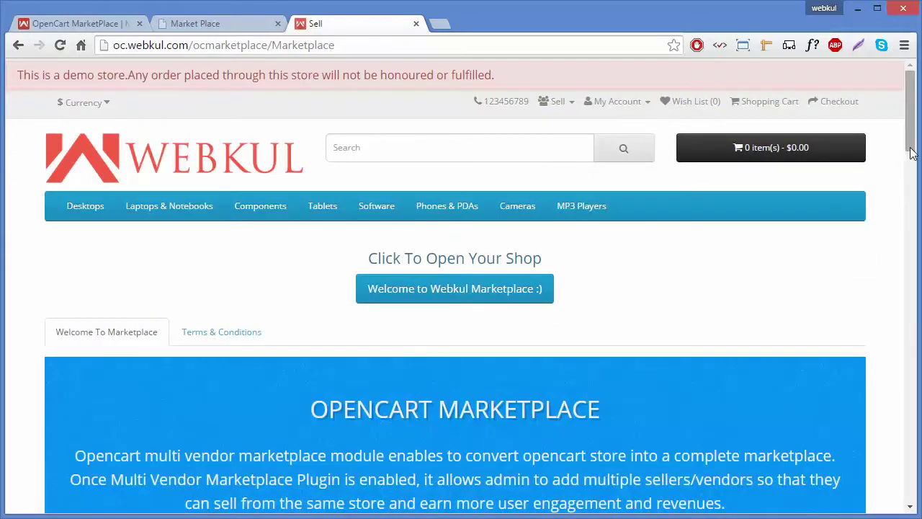
drag(910, 147, 910, 426)
scroll(480, 285, up, 3)
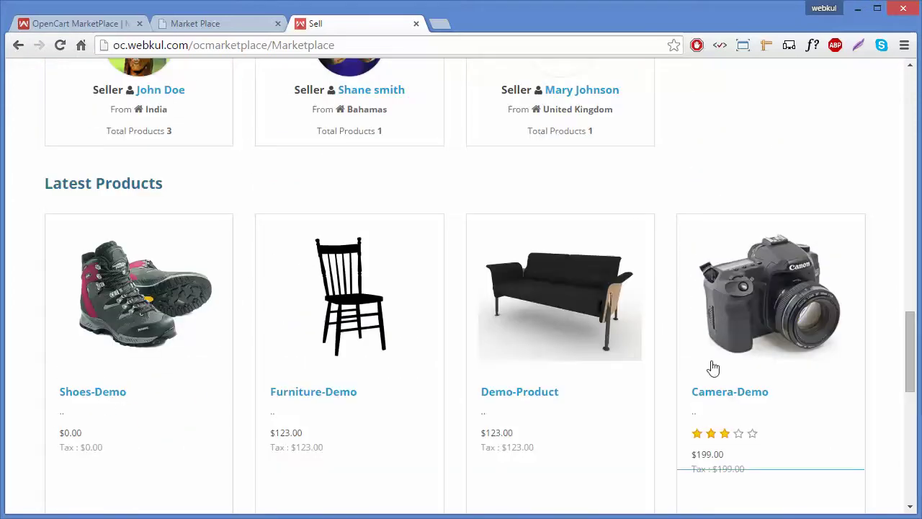
click(582, 333)
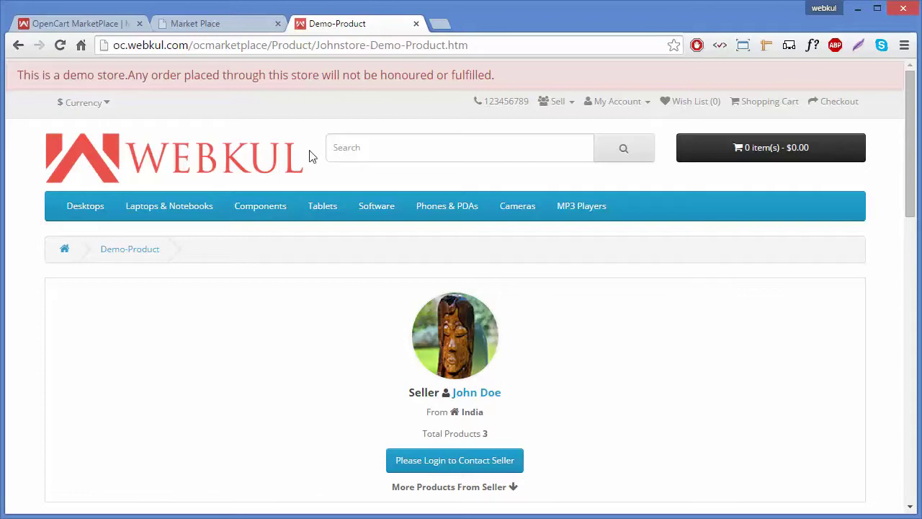
Step: Set the module's product Name Display to Company Name and save the module
click(227, 25)
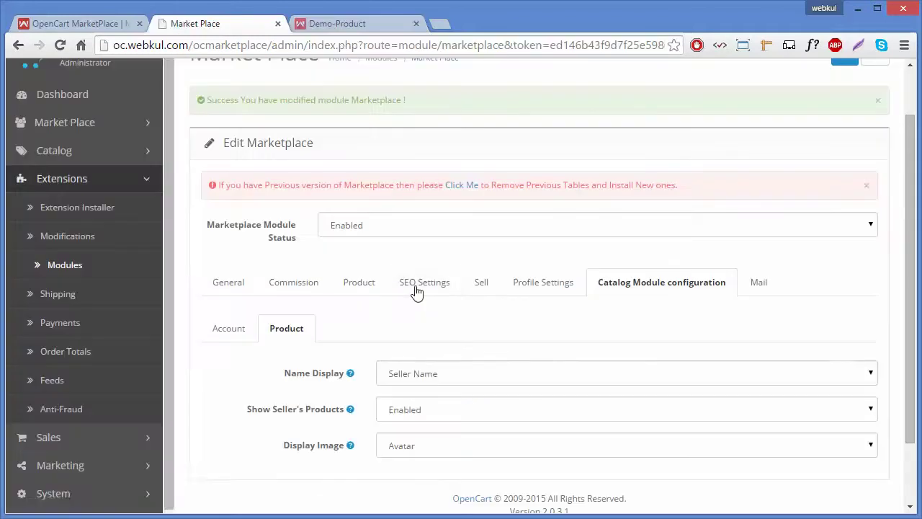
click(451, 372)
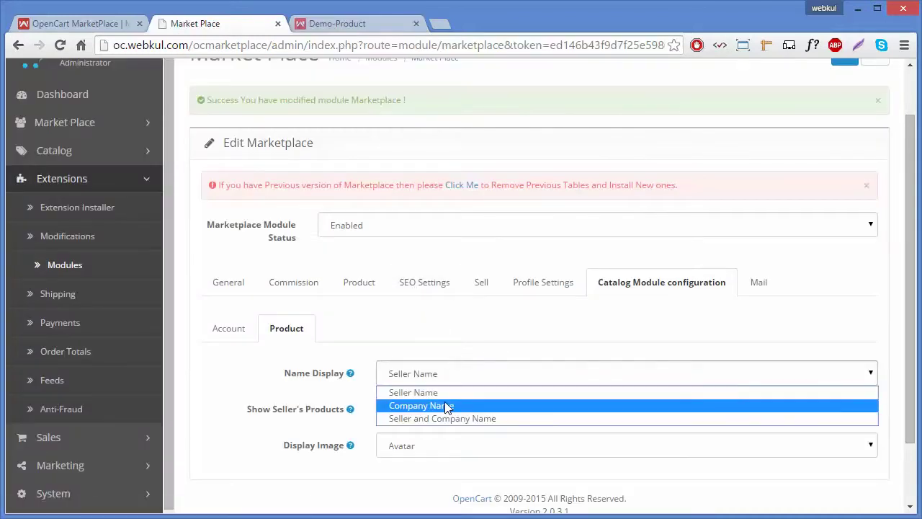
click(446, 407)
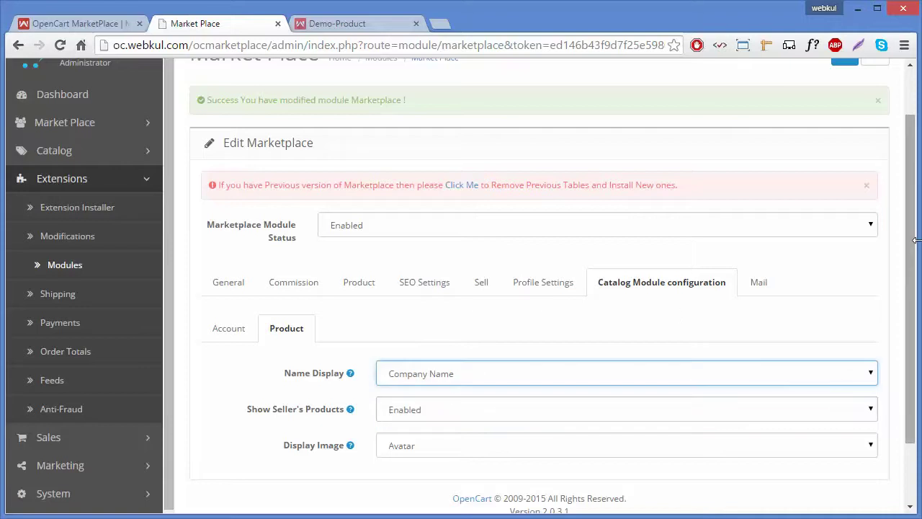
scroll(912, 246, up, 1)
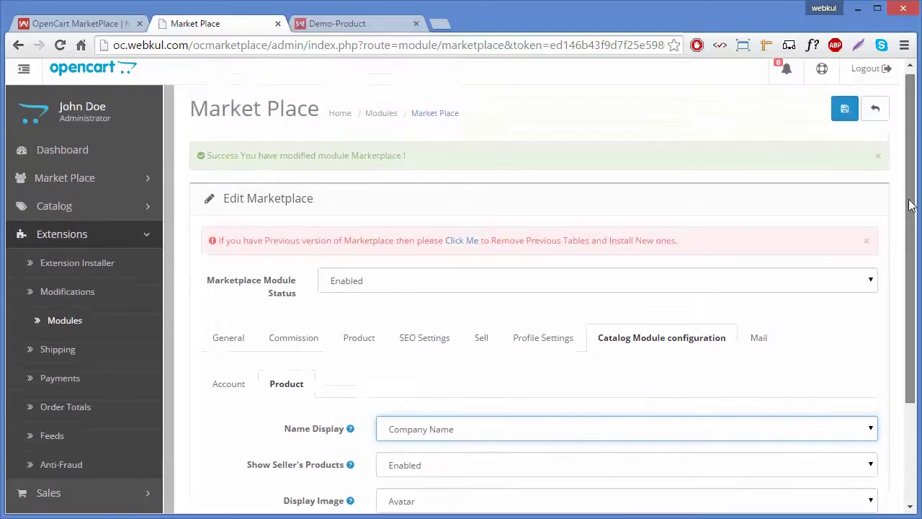
click(839, 113)
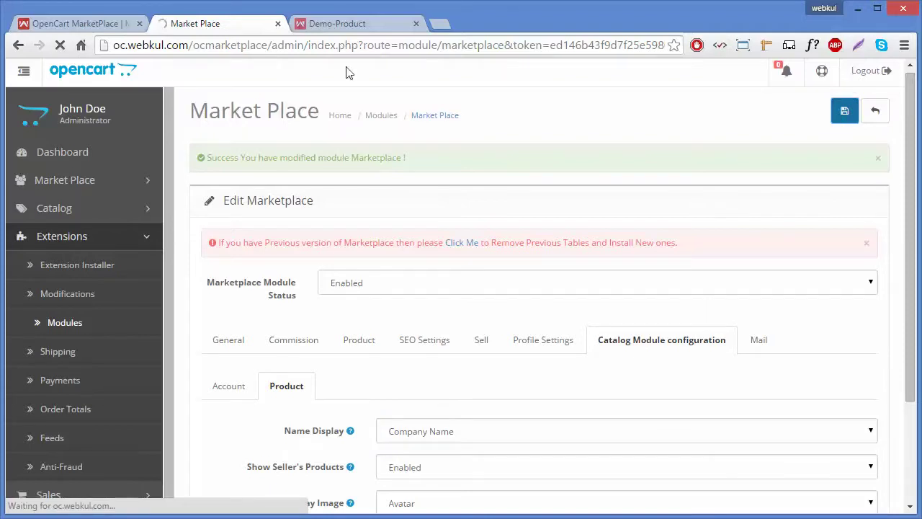
Step: Reload the storefront's Demo-Product page and check the name displayed for the seller
click(348, 24)
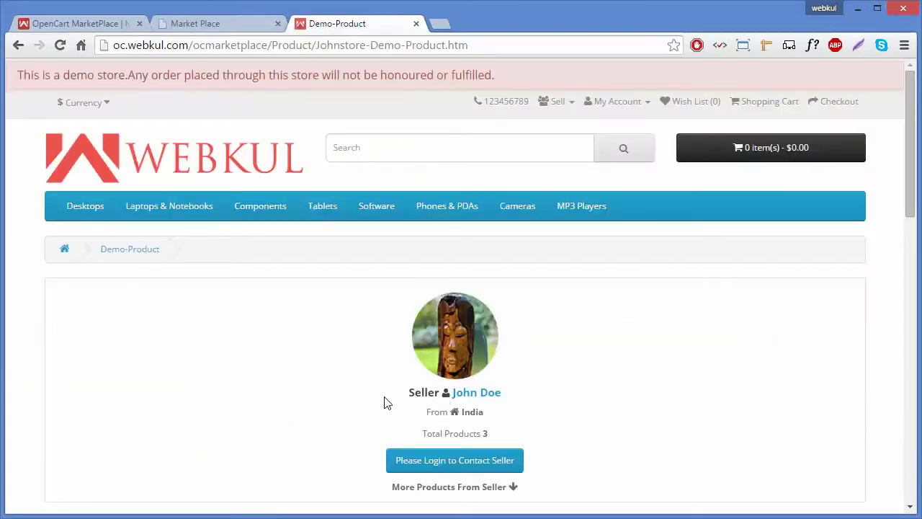
click(60, 45)
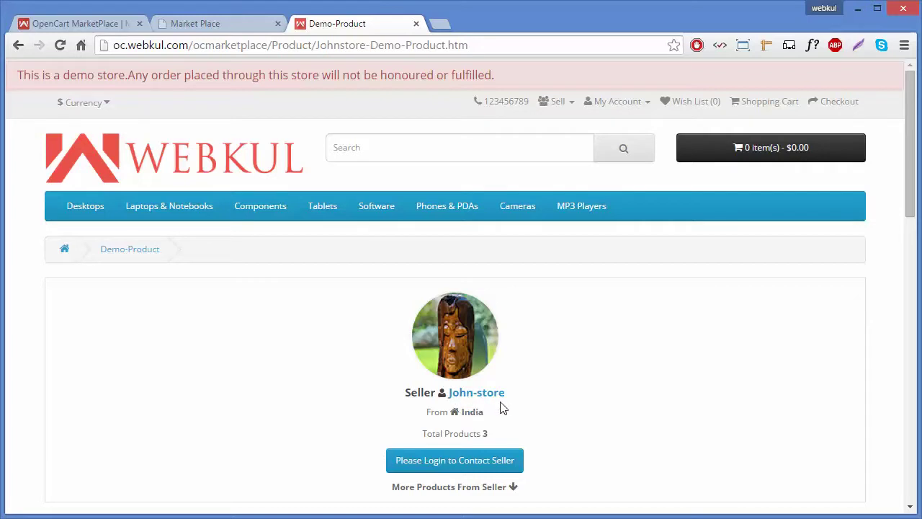
Step: Set Name Display in the catalog configuration's product settings to Seller and Company Name and save the module
click(212, 24)
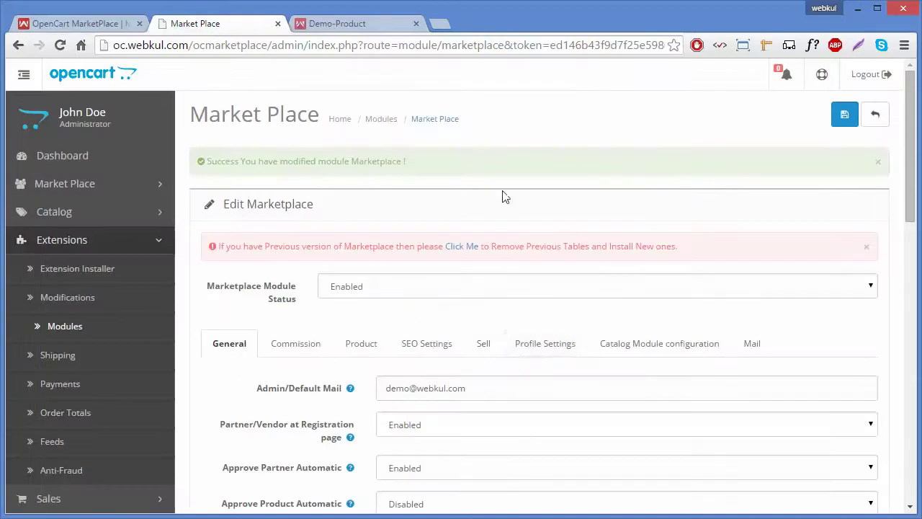
click(629, 346)
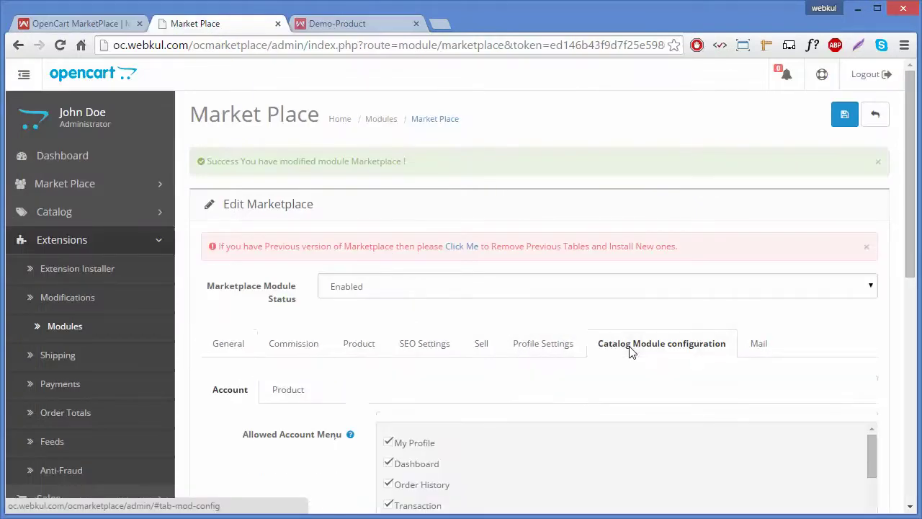
click(289, 390)
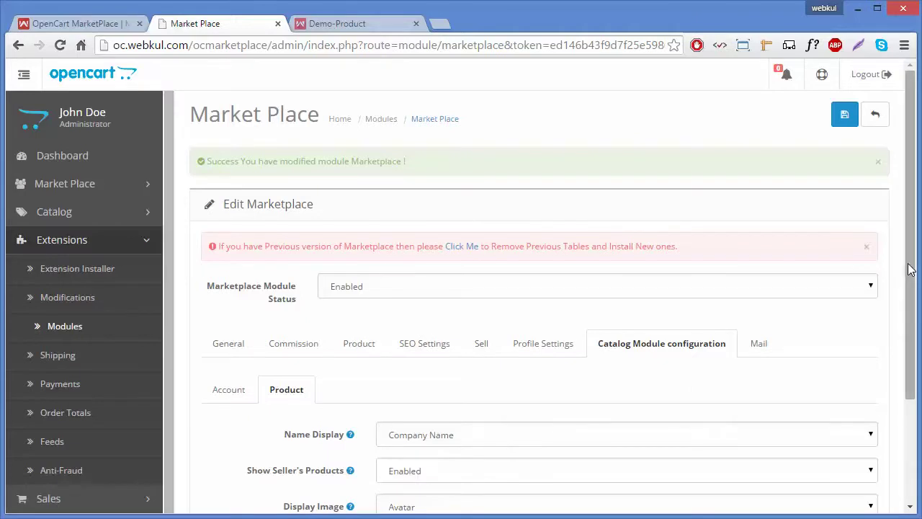
drag(911, 269, 910, 345)
click(682, 327)
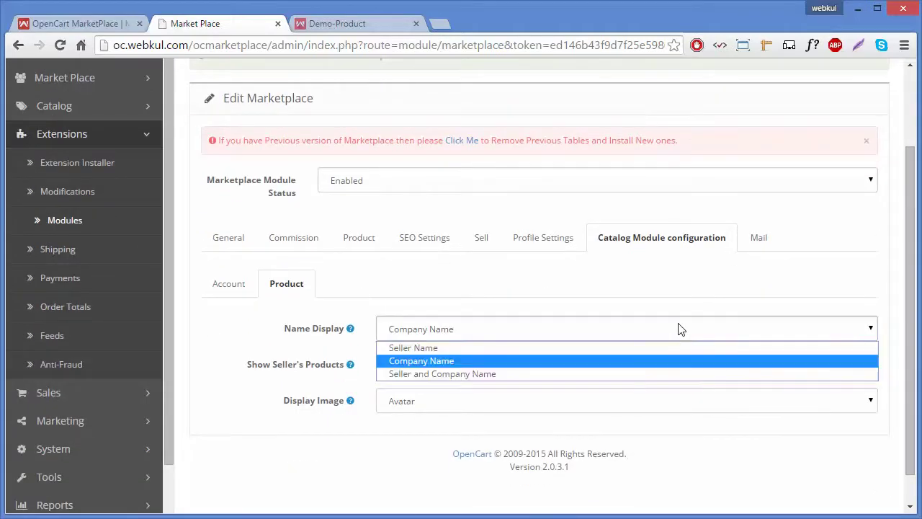
click(560, 377)
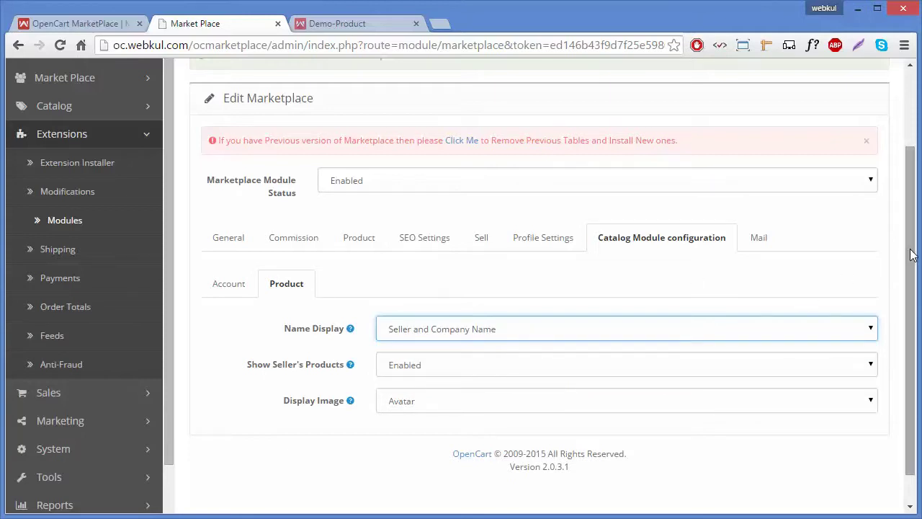
scroll(910, 254, up, 2)
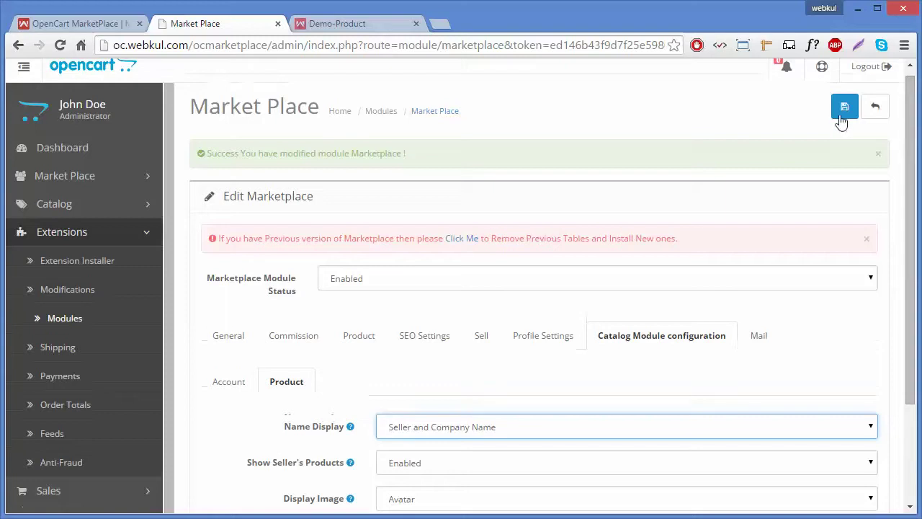
click(840, 114)
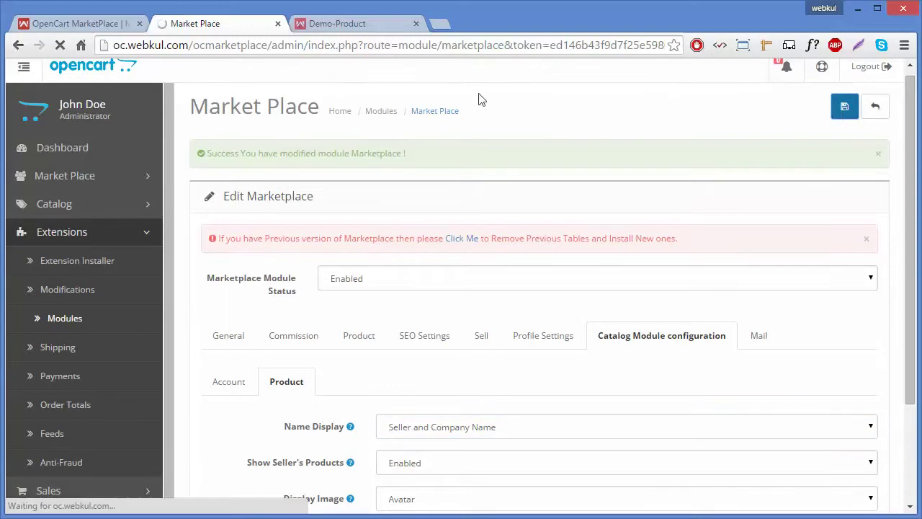
Step: Refresh the Demo-Product page and check how the seller and company names are displayed
click(339, 23)
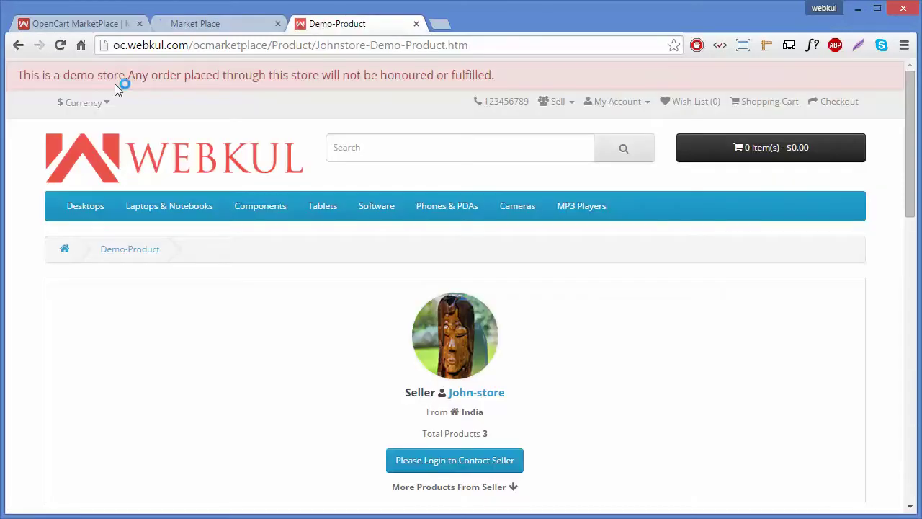
click(61, 44)
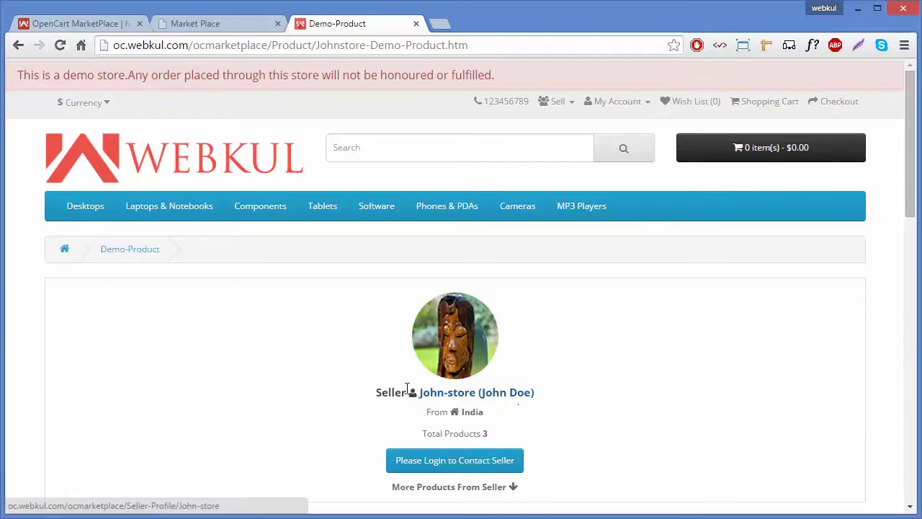
Step: Open the Marketplace module's catalog configuration for products and keep Show Seller's Products set to Enabled
click(238, 21)
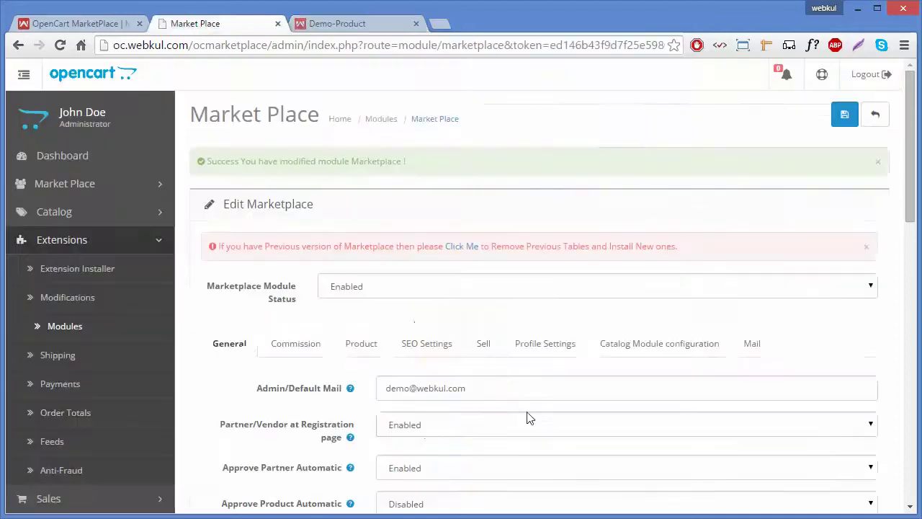
click(662, 352)
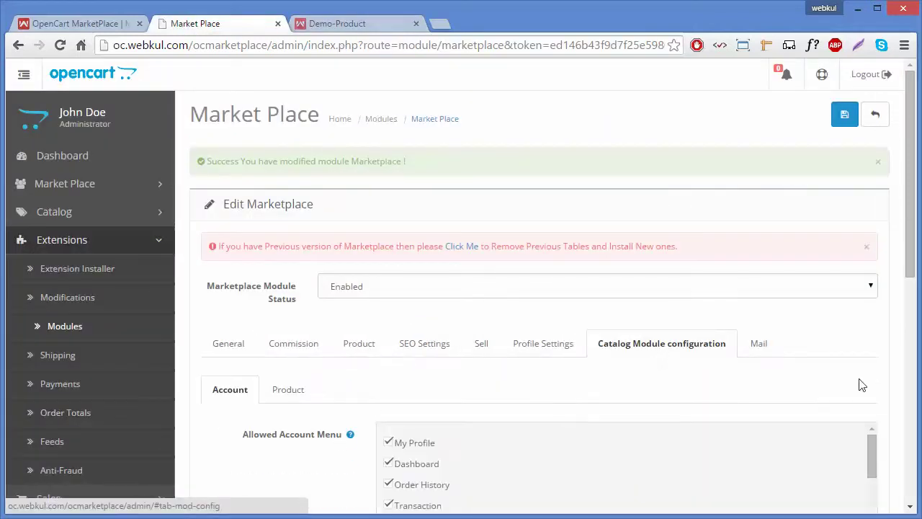
click(299, 388)
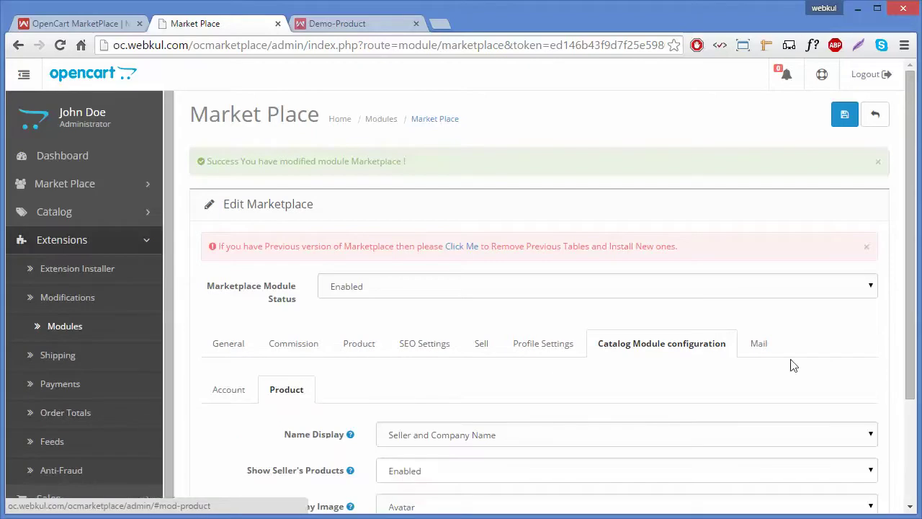
drag(914, 263, 909, 348)
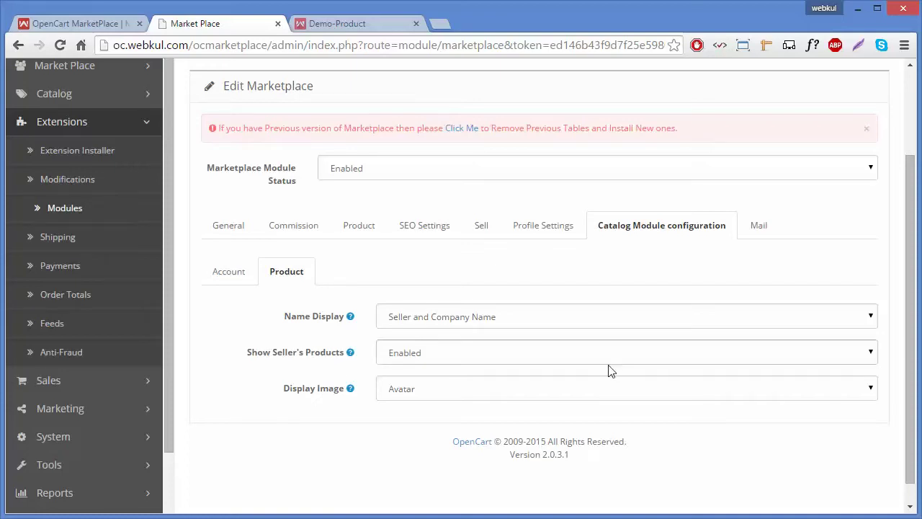
click(410, 358)
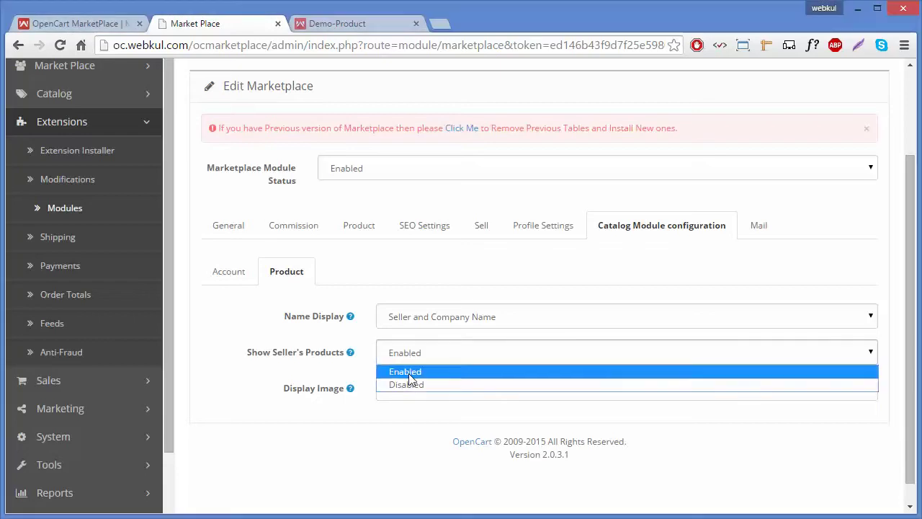
click(409, 373)
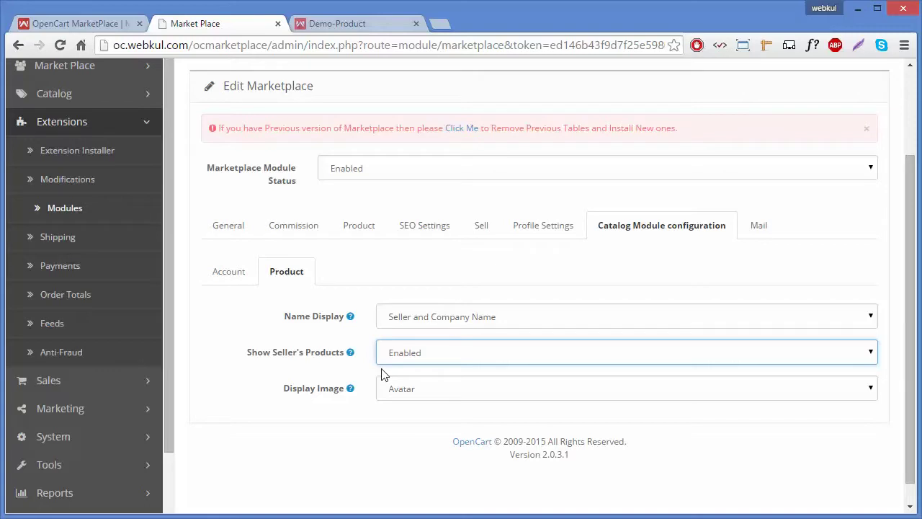
click(388, 369)
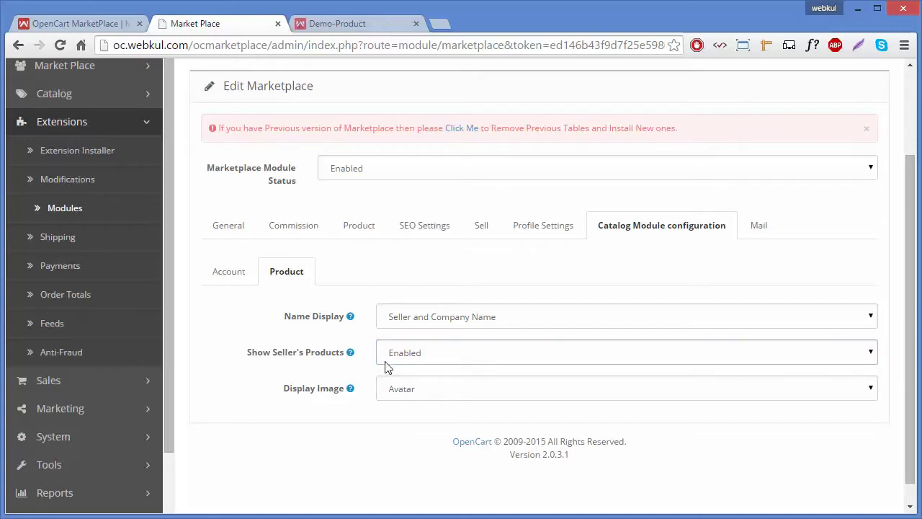
click(396, 363)
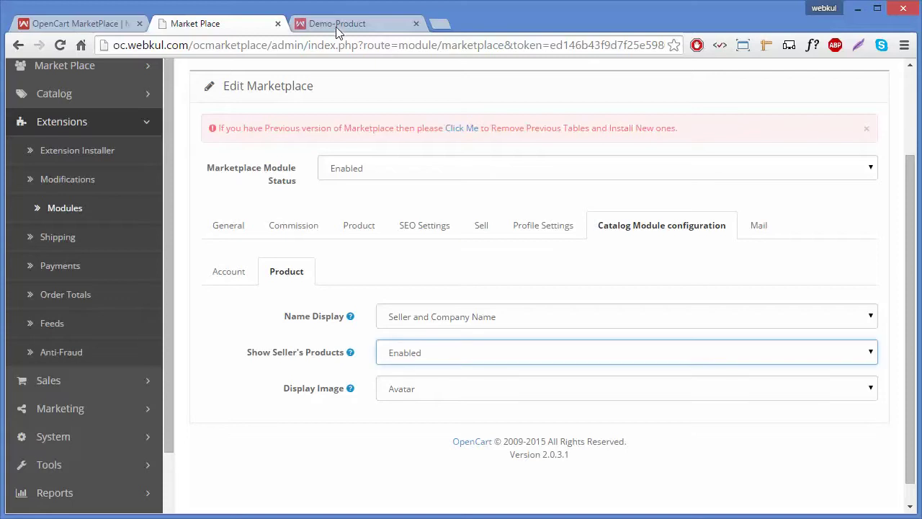
Step: Check the seller's other products listed on the storefront's Demo-Product page
click(335, 26)
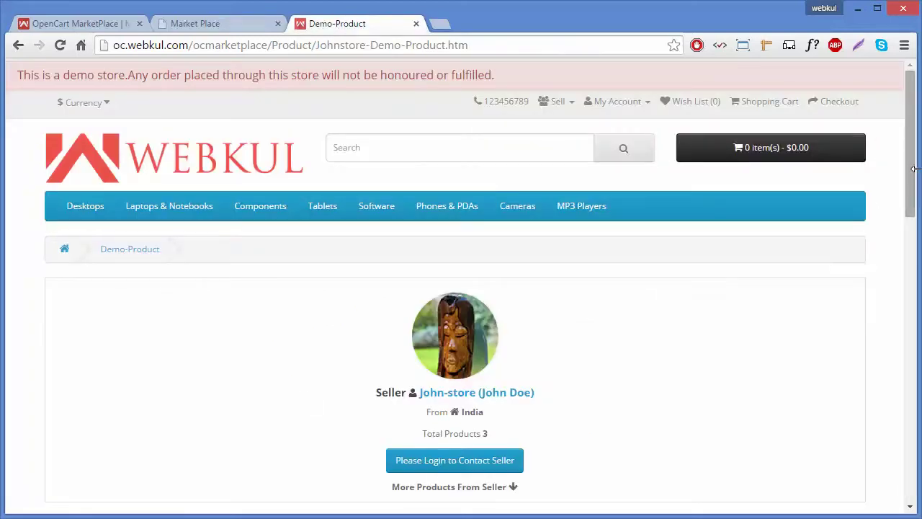
drag(913, 172, 914, 260)
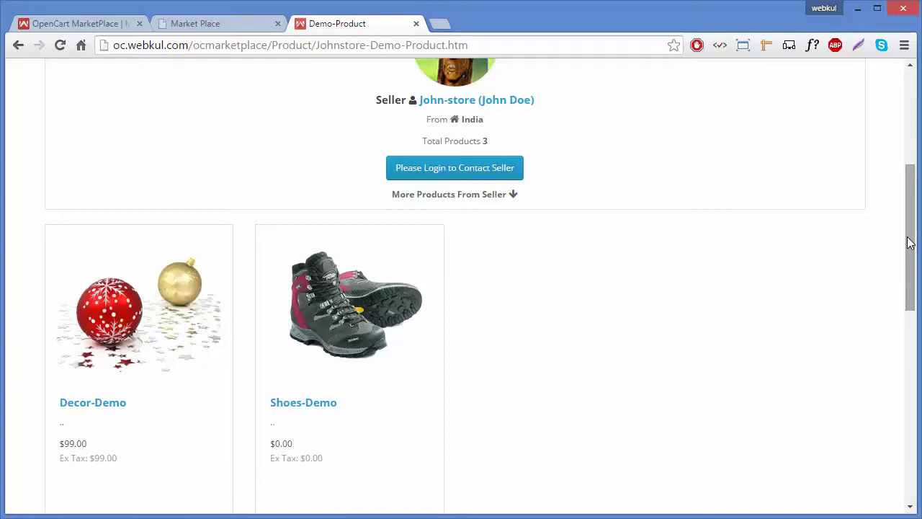
drag(910, 244, 912, 161)
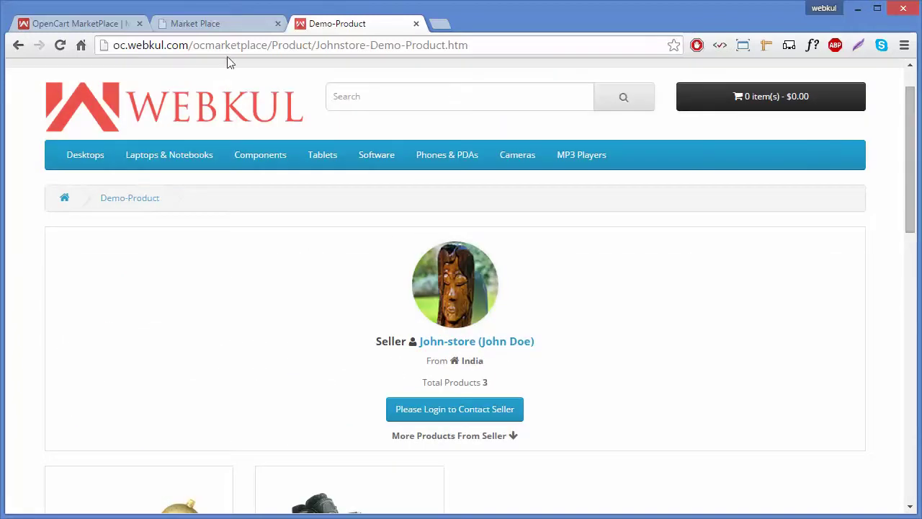
Step: Set Show Seller's Products to Disabled in the Marketplace module and save the module
click(228, 20)
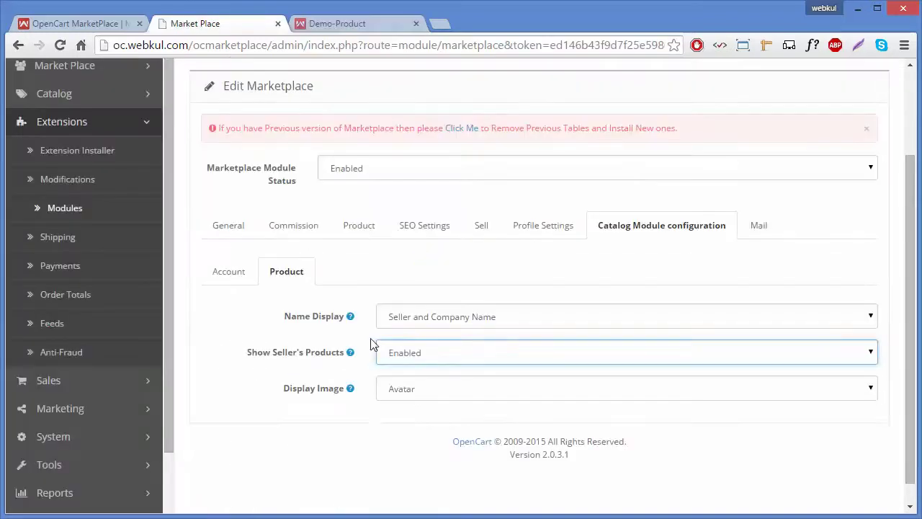
click(441, 359)
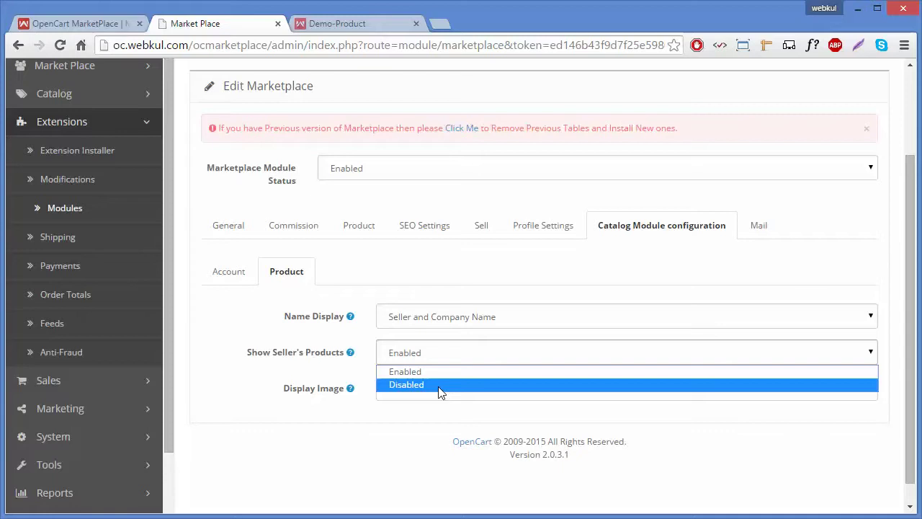
click(438, 386)
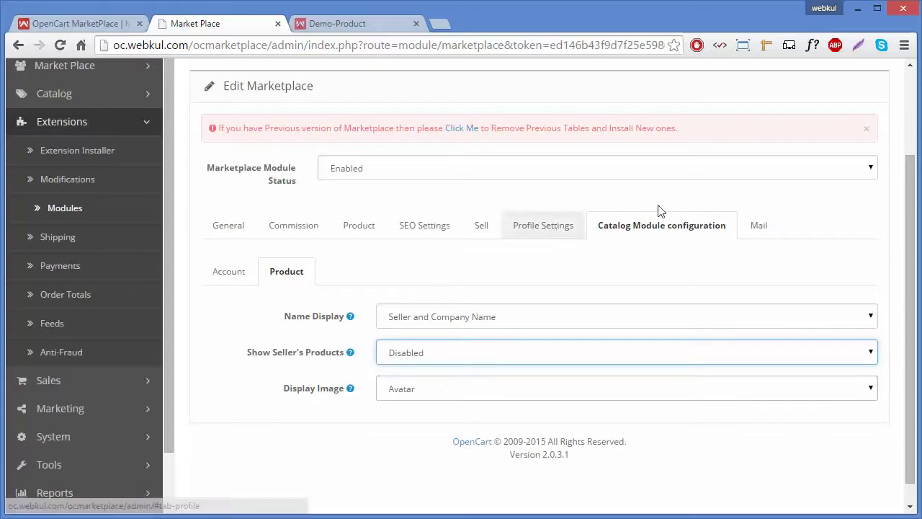
drag(912, 240, 911, 170)
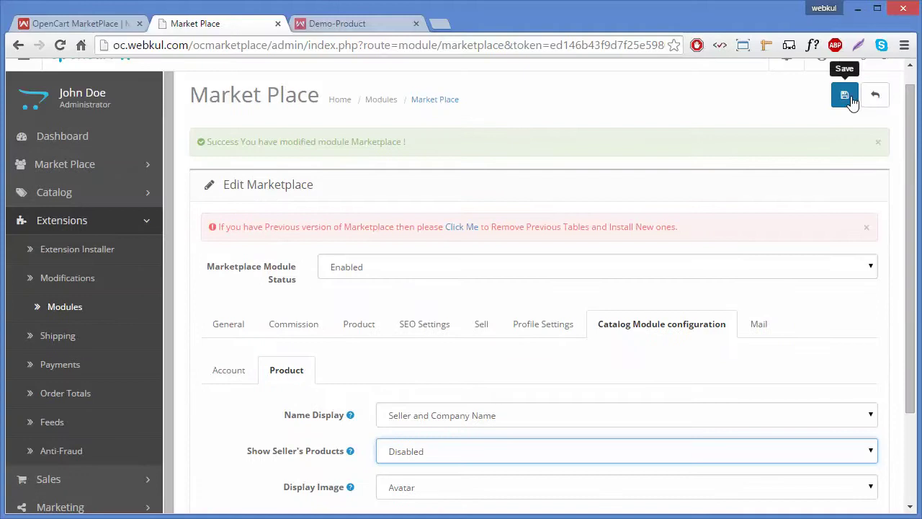
click(853, 102)
Step: Reload the Demo-Product page and check how the seller's other products are offered below the seller details
click(363, 23)
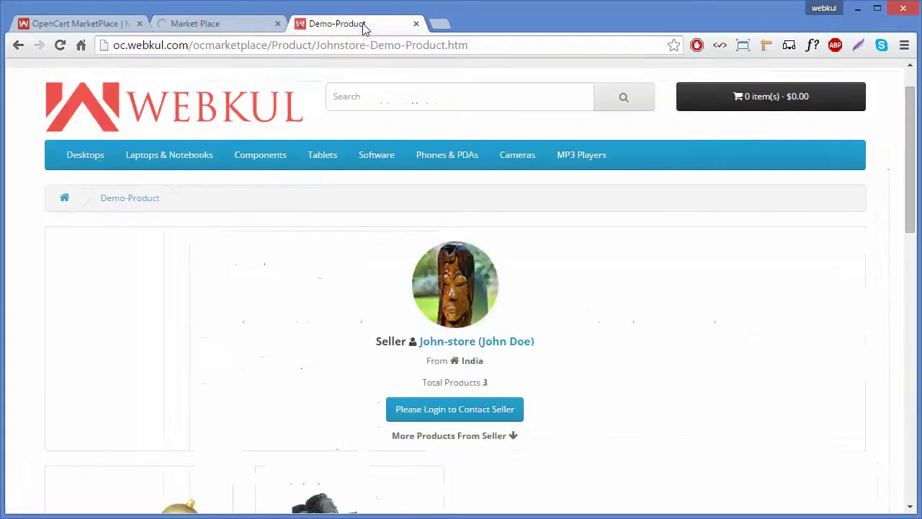
click(56, 47)
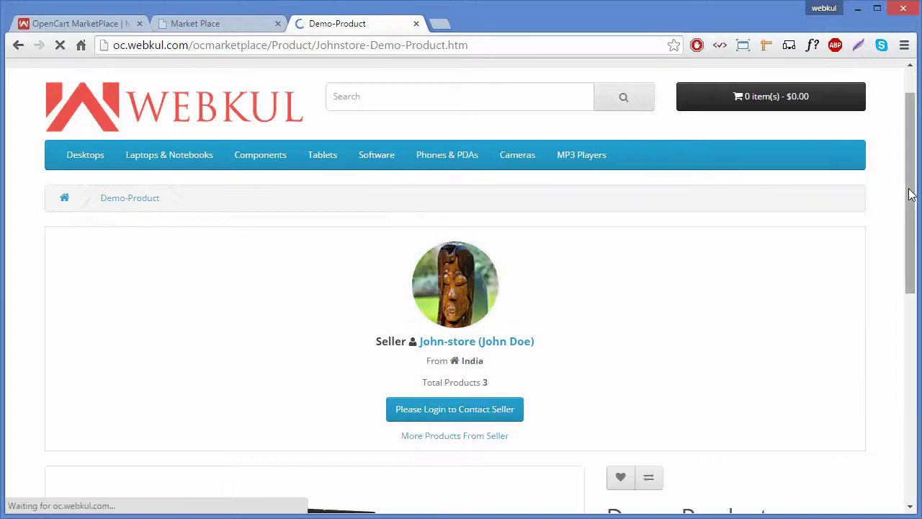
scroll(910, 224, down, 4)
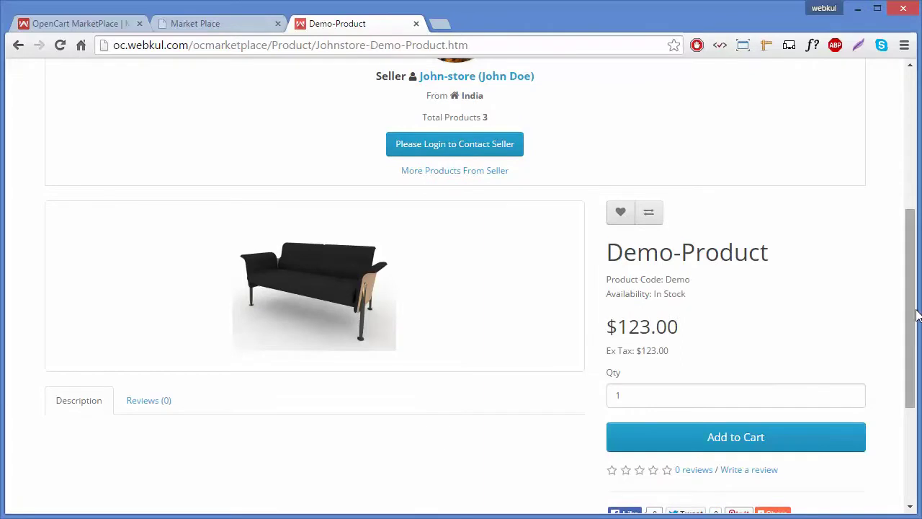
drag(914, 318, 895, 169)
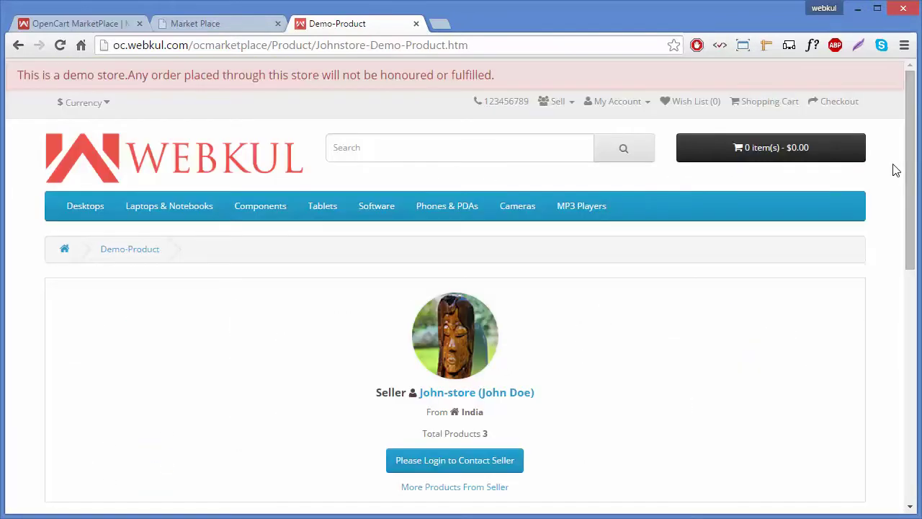
Step: Choose Avatar as the Display Image in the catalog configuration's product settings and save the module
click(232, 21)
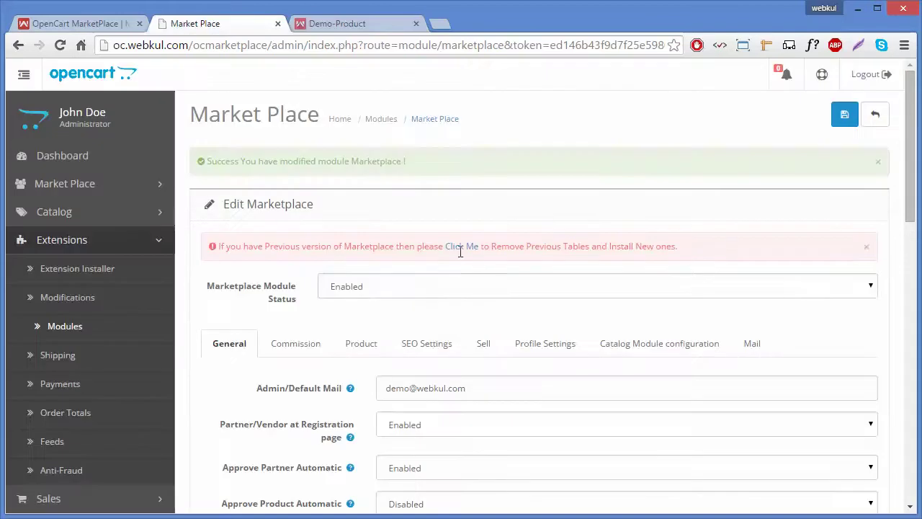
click(632, 345)
click(272, 398)
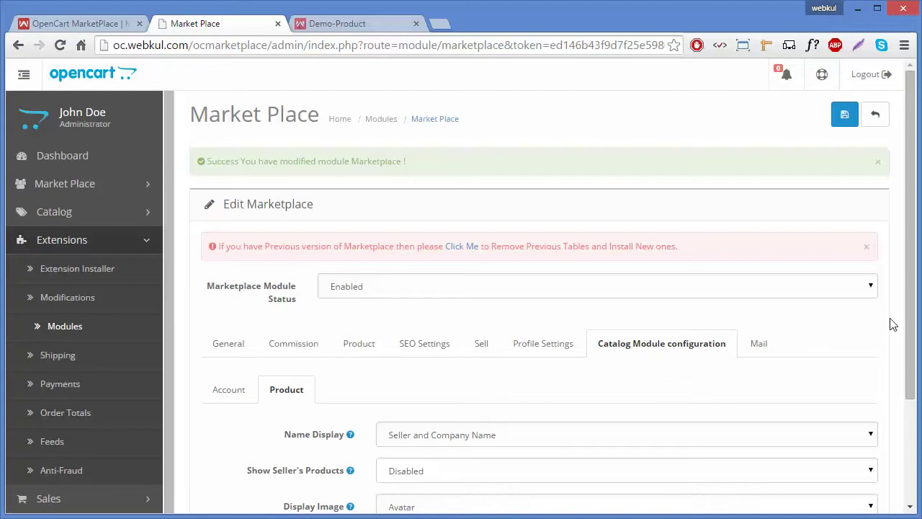
drag(913, 314, 914, 387)
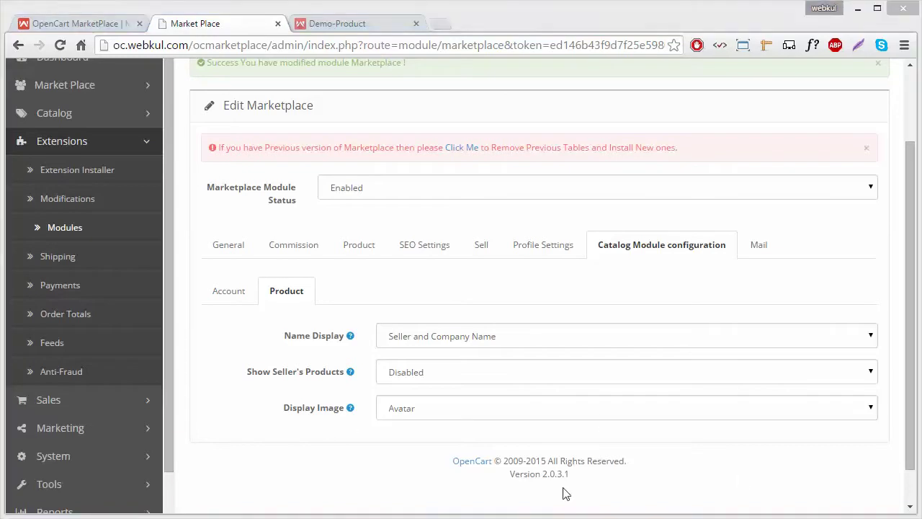
click(492, 408)
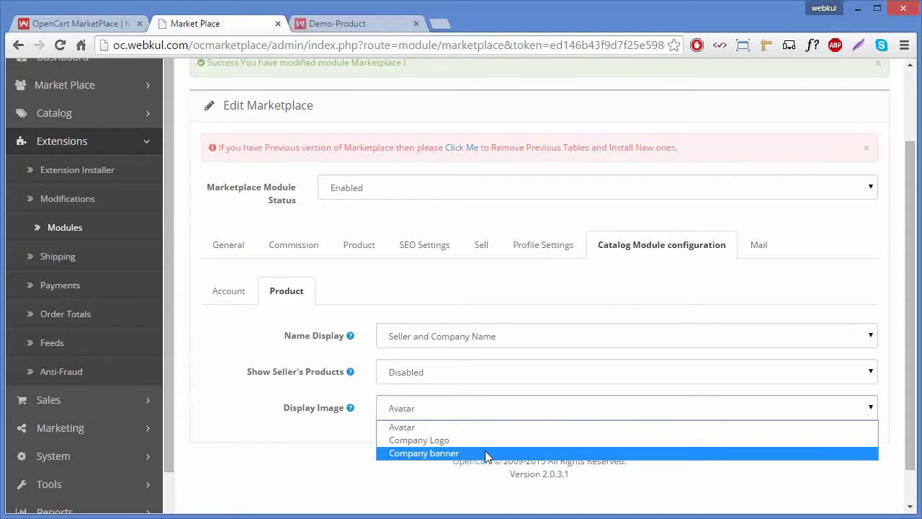
click(485, 431)
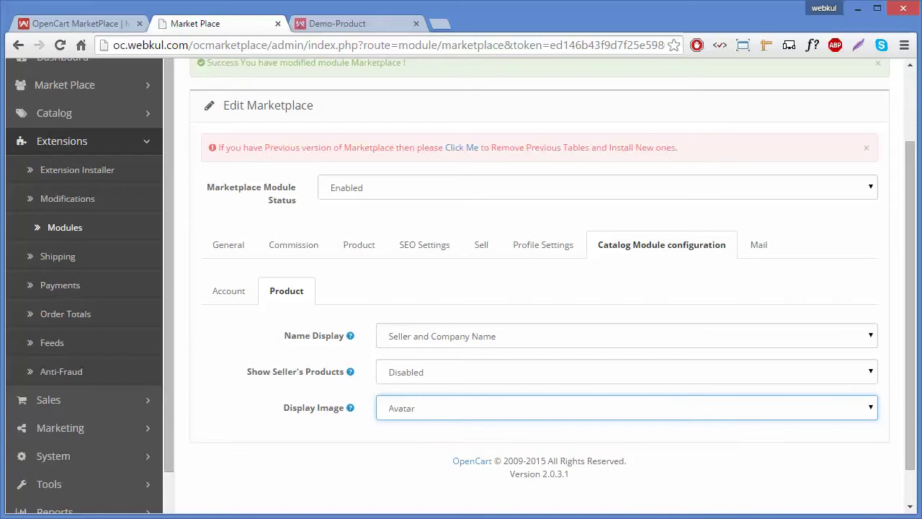
click(560, 466)
click(542, 414)
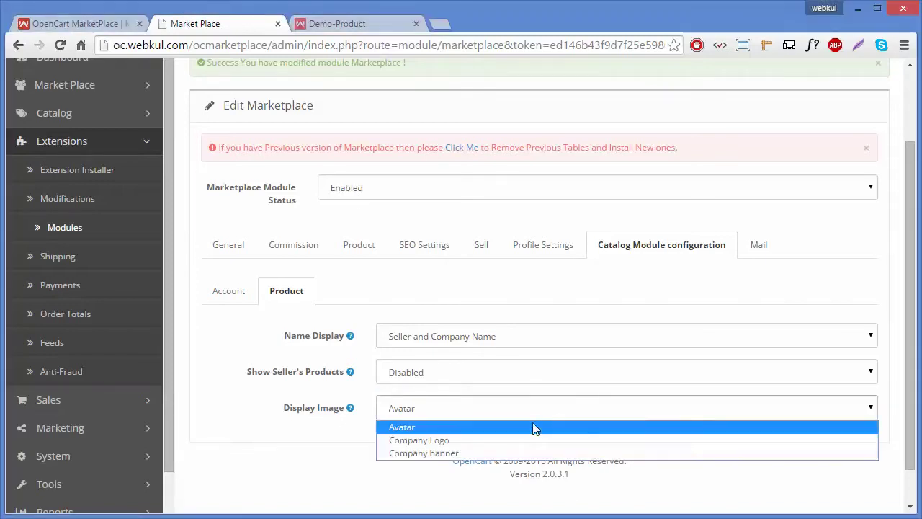
click(625, 425)
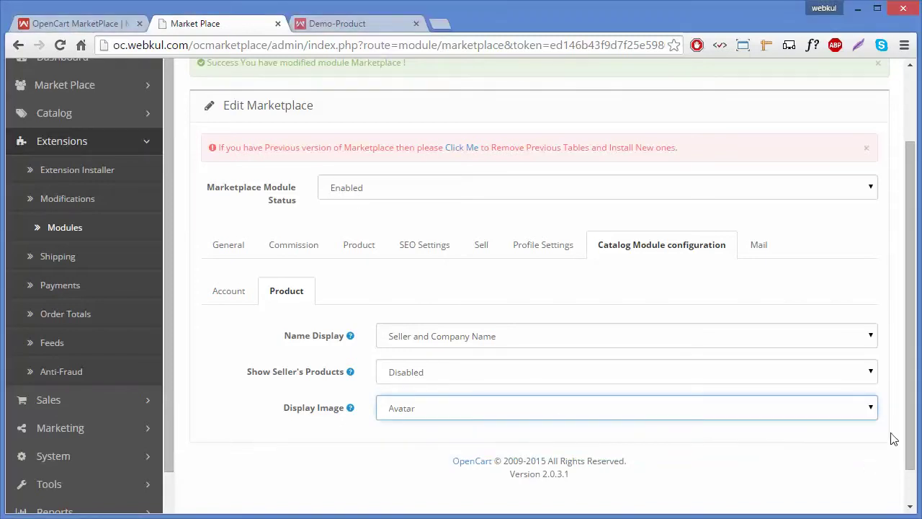
drag(910, 398, 910, 328)
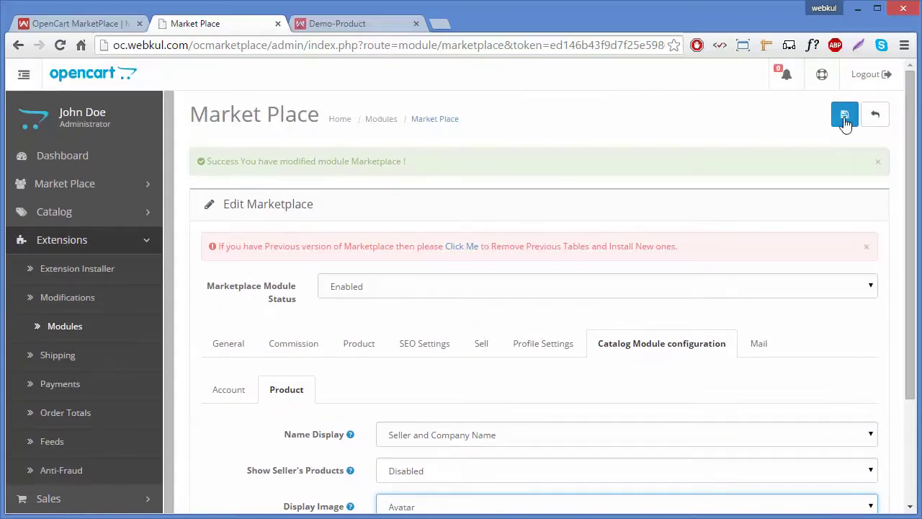
click(846, 122)
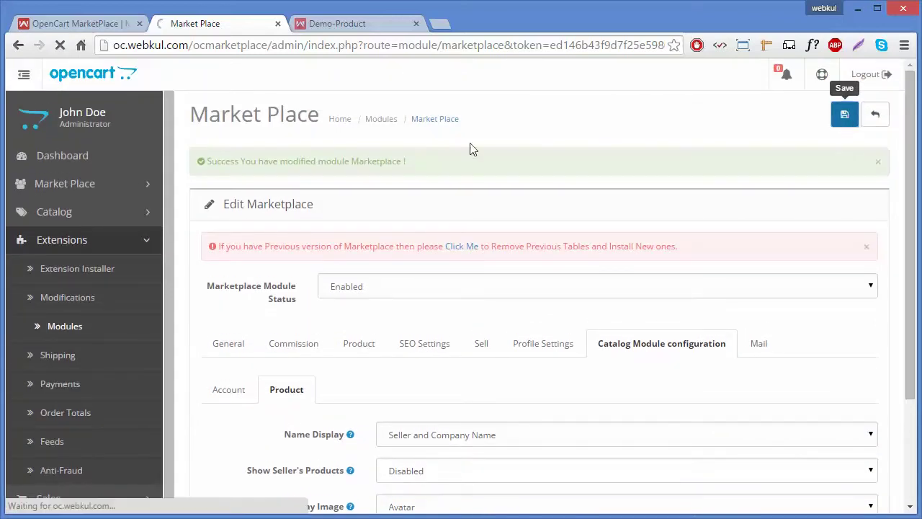
Step: Reload the Demo-Product page and check the image displayed for the seller
click(348, 23)
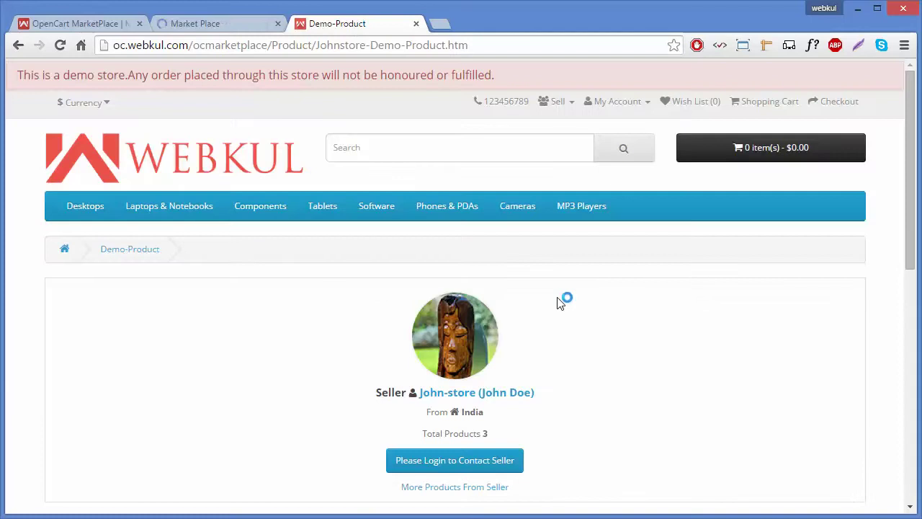
click(61, 46)
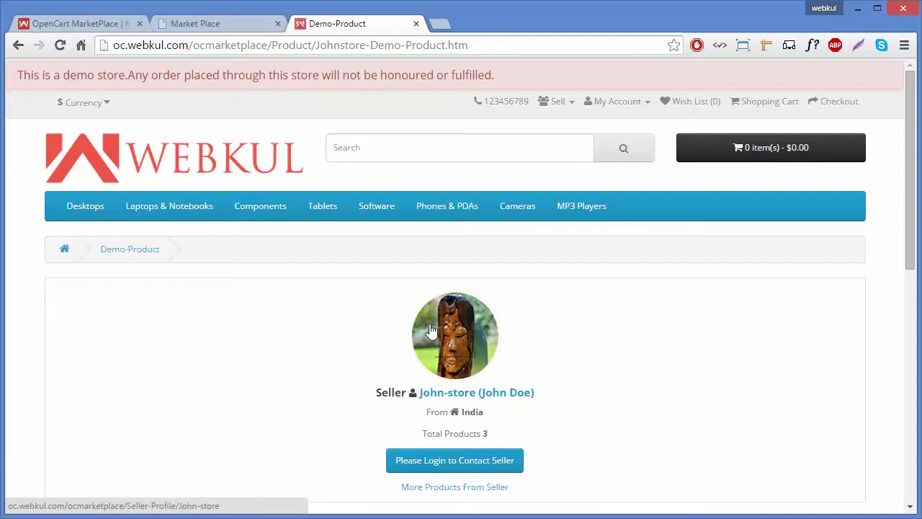
Step: Choose Company banner as the Display Image in the Marketplace module's catalog product settings and save the module
click(217, 26)
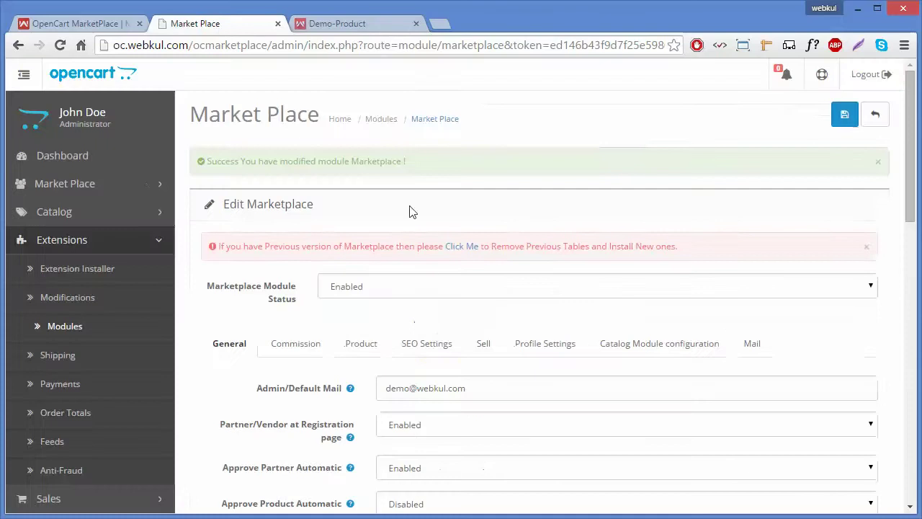
click(626, 348)
click(288, 392)
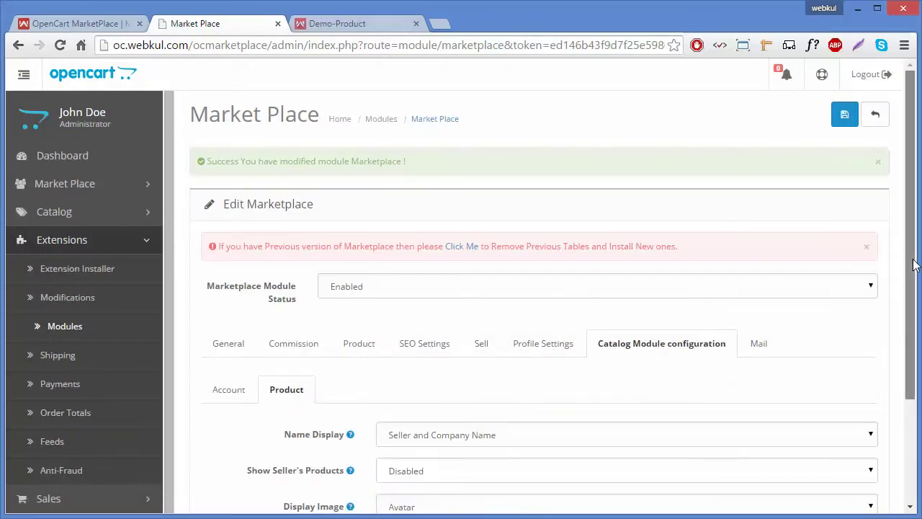
scroll(913, 265, down, 3)
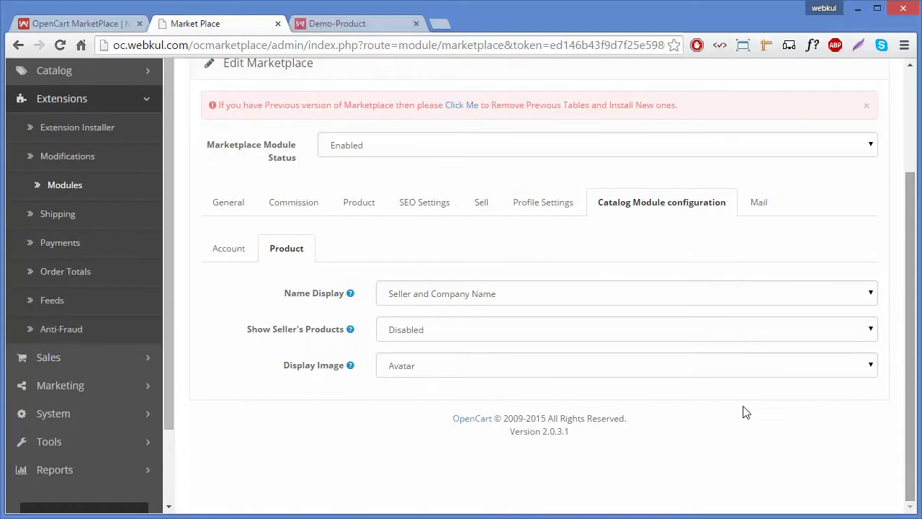
click(592, 371)
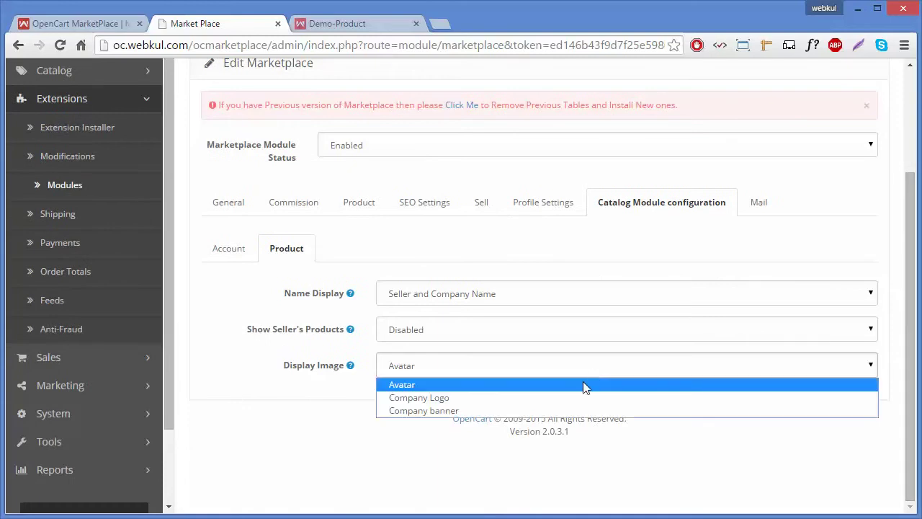
click(559, 410)
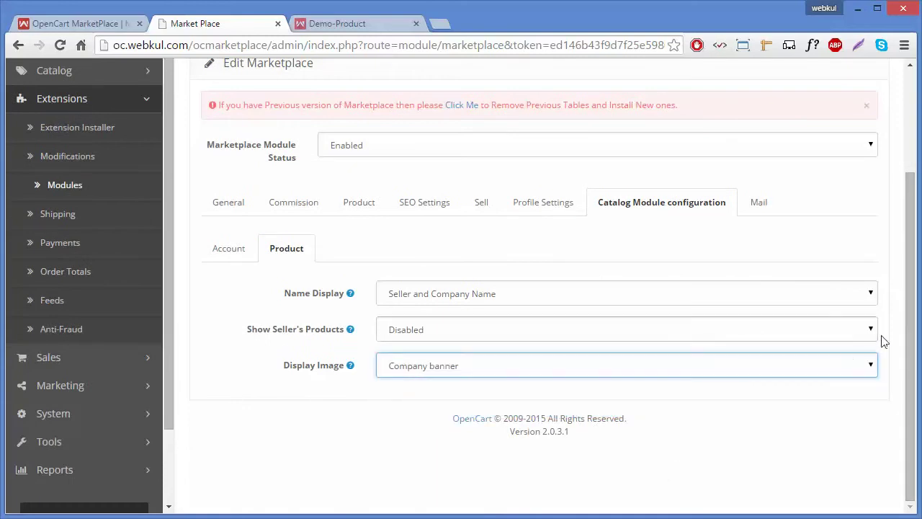
drag(910, 345, 911, 223)
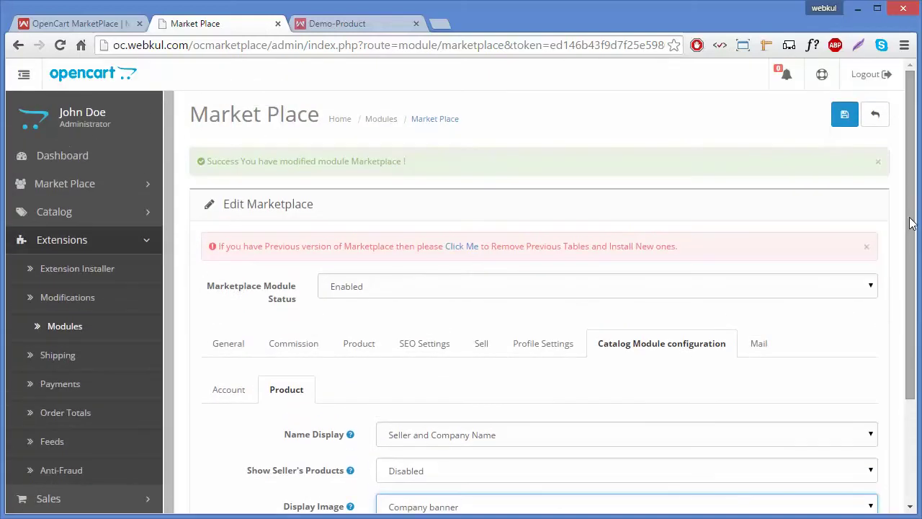
click(842, 121)
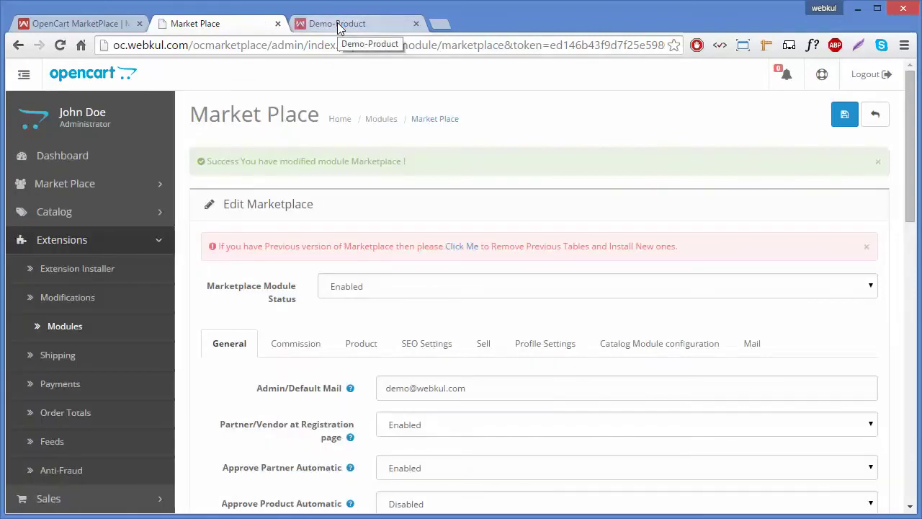
Step: Reload the Demo-Product page in the storefront and check the image displayed above the seller's name
click(337, 23)
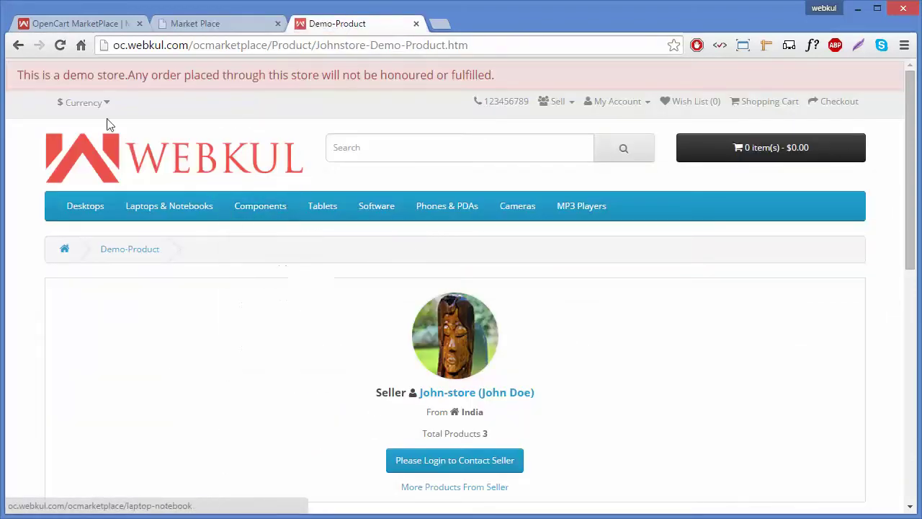
click(61, 49)
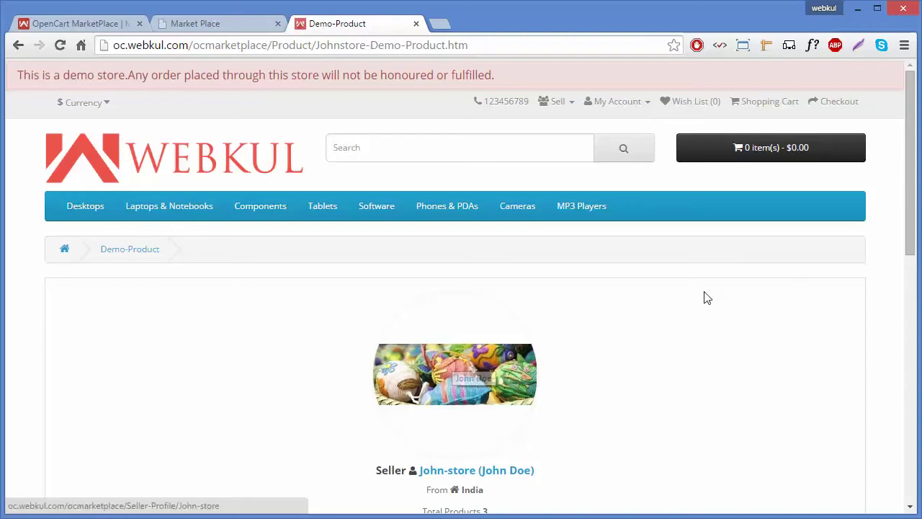
Step: Return to the Marketplace module and review the product settings of its catalog configuration
click(208, 24)
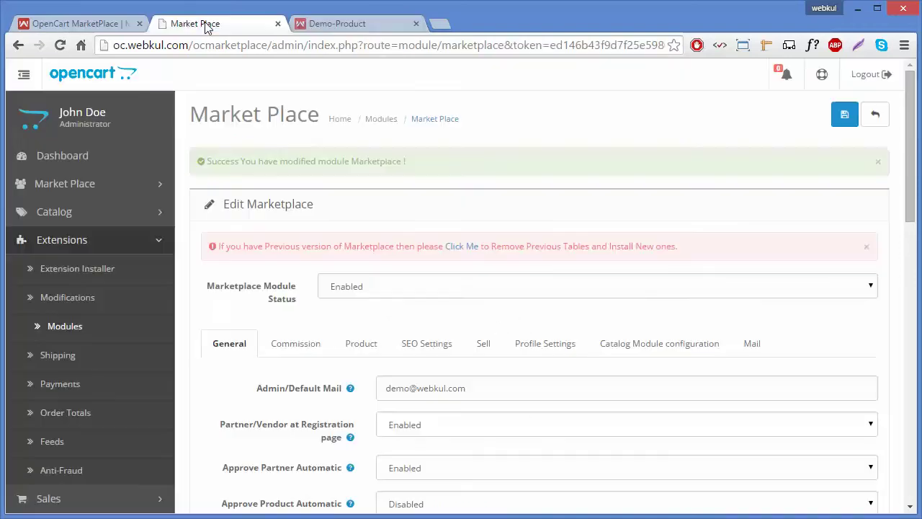
click(645, 343)
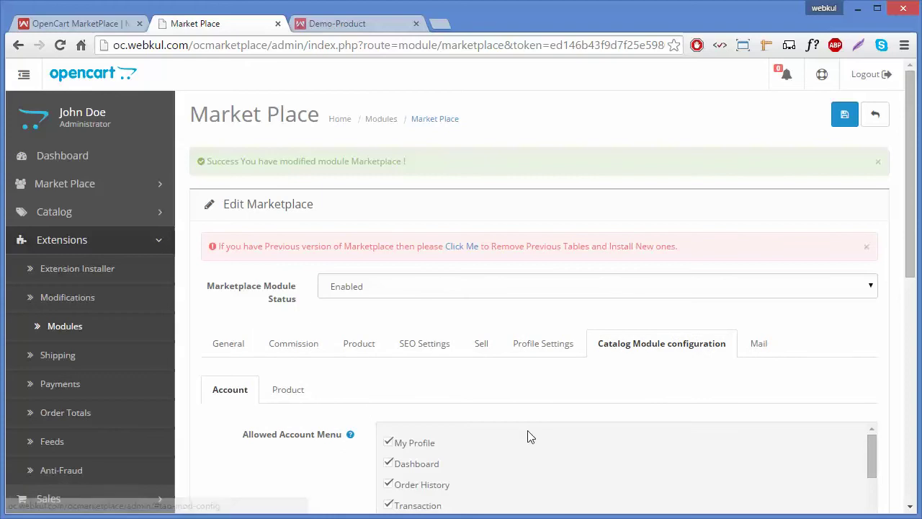
click(292, 391)
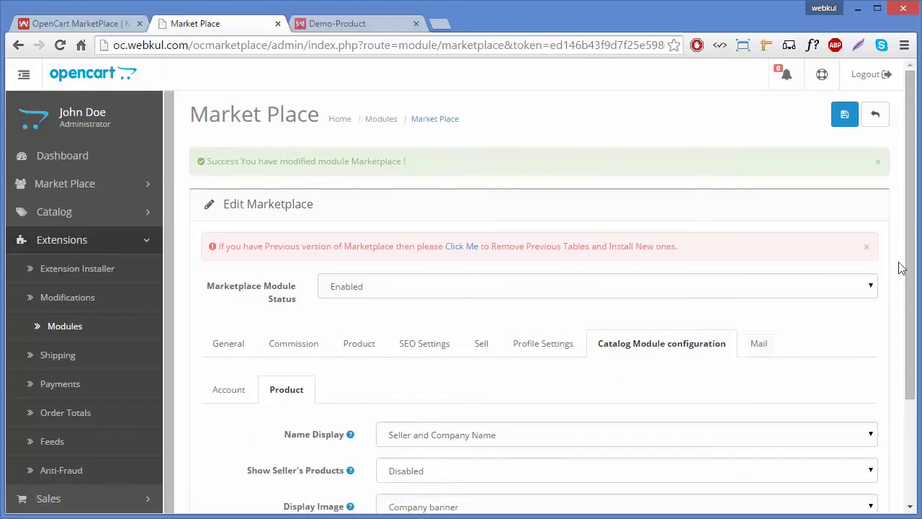
drag(911, 265, 912, 418)
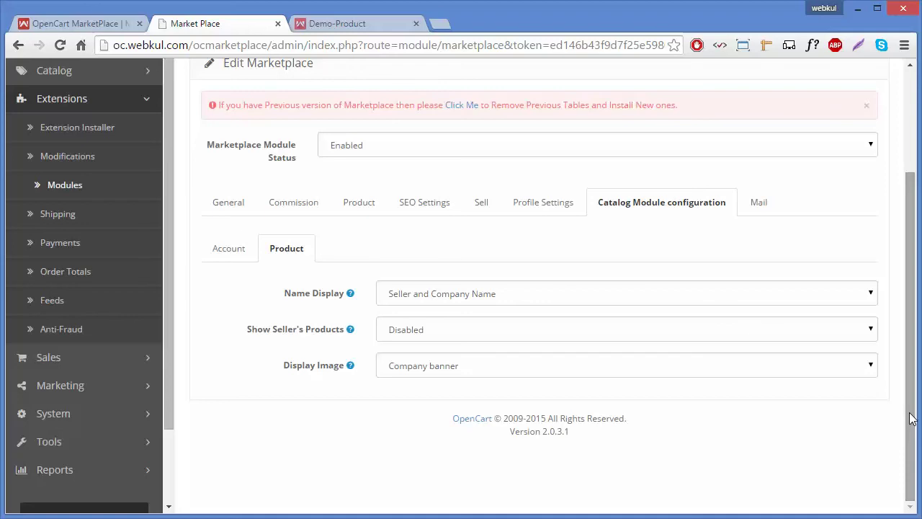
drag(912, 418, 894, 263)
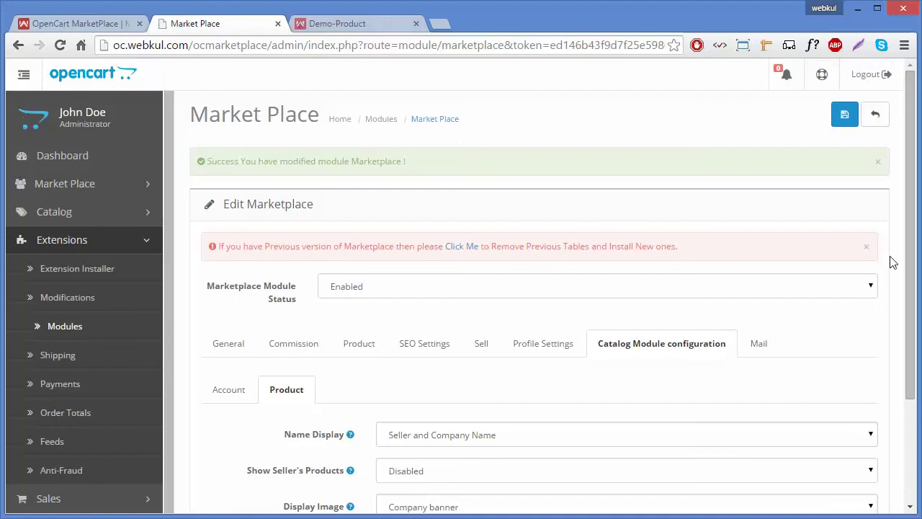